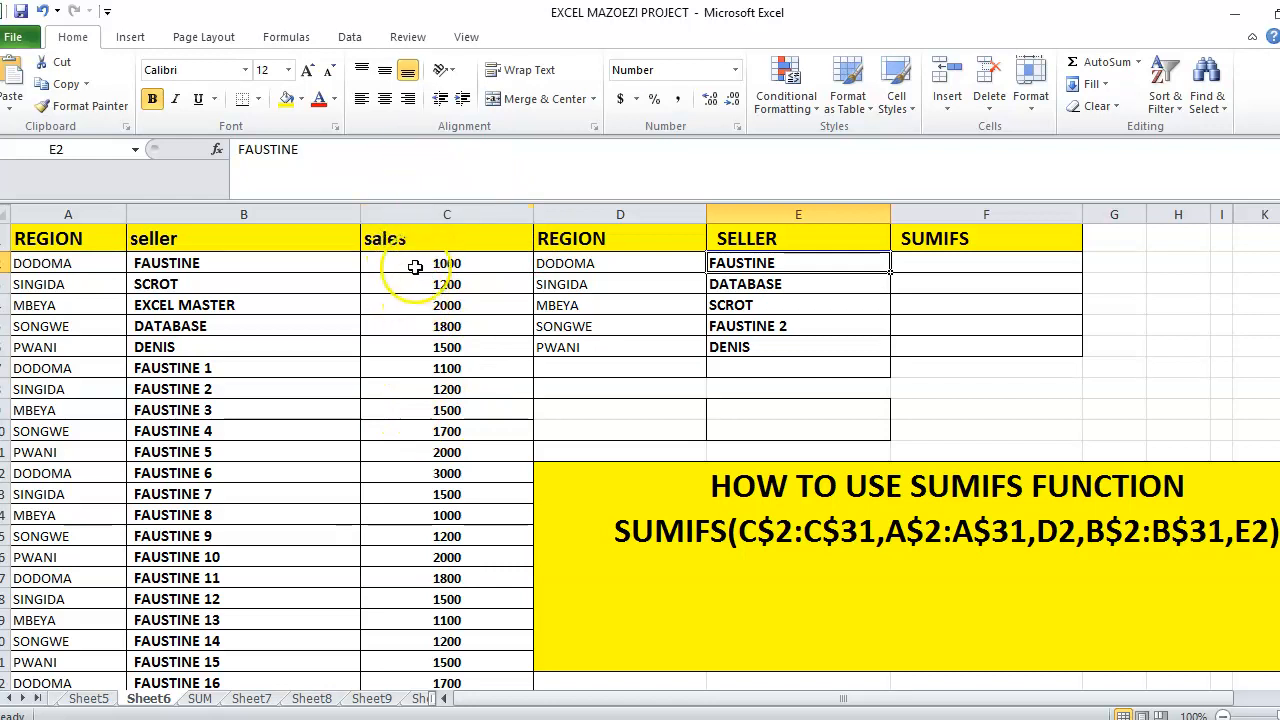
Step: Start a SUMIFS formula in cell F2 with C2:C31 as the sum range
left_click(914, 256)
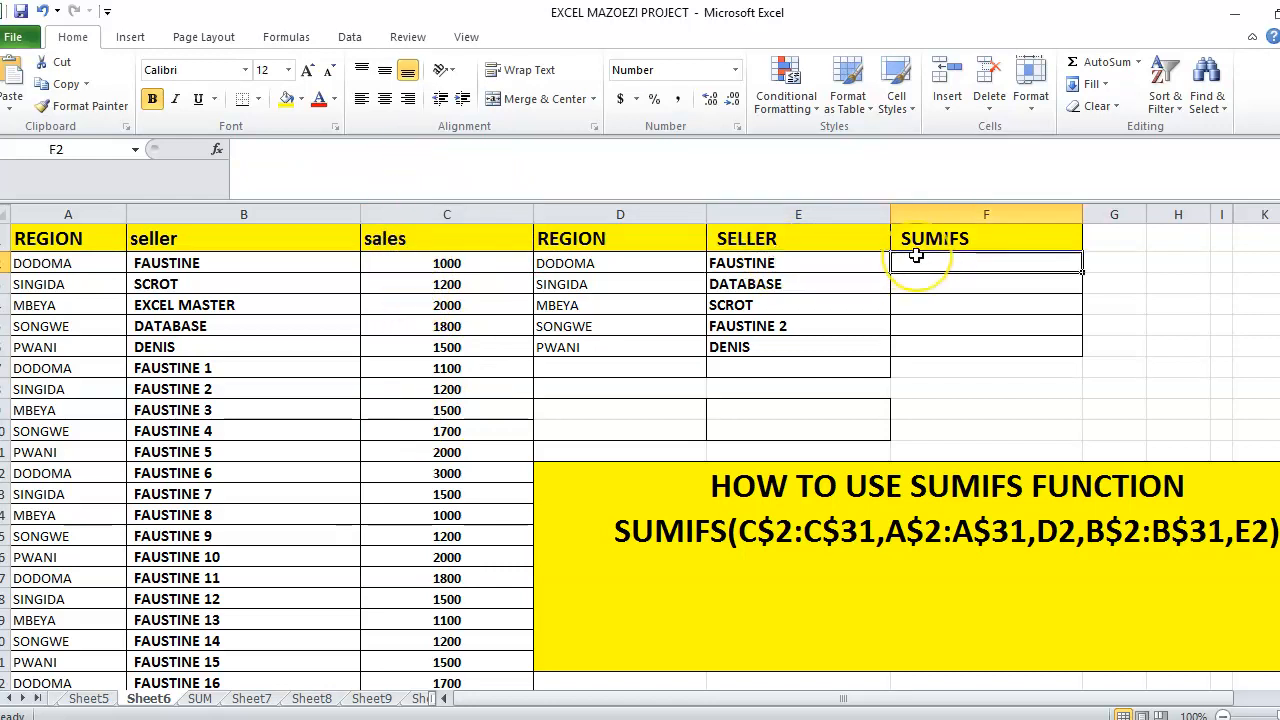
type("=")
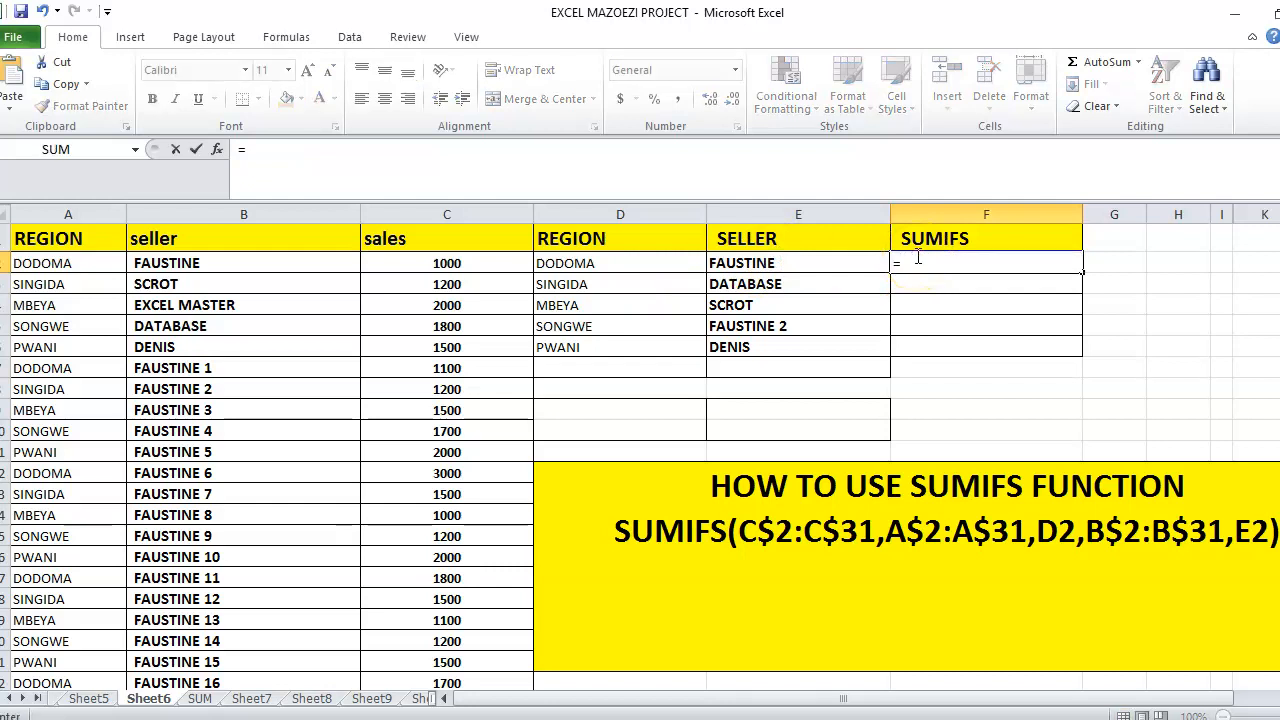
type("SUM")
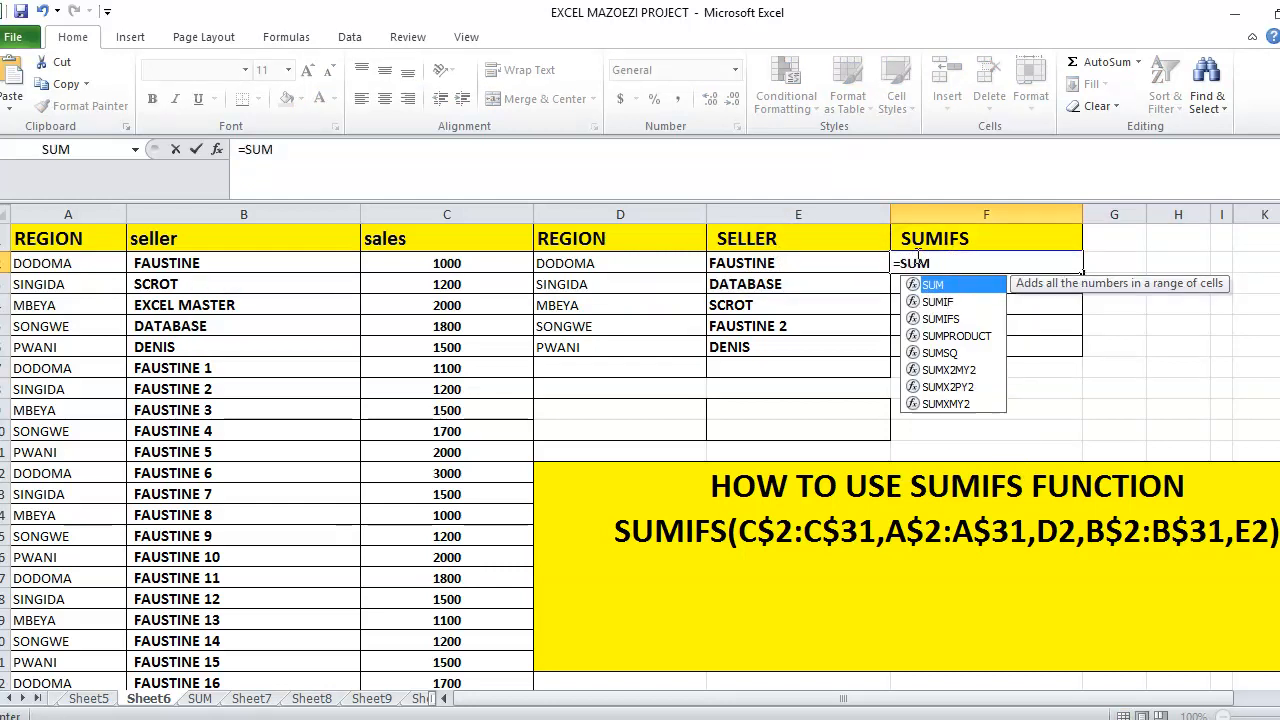
type("IFS")
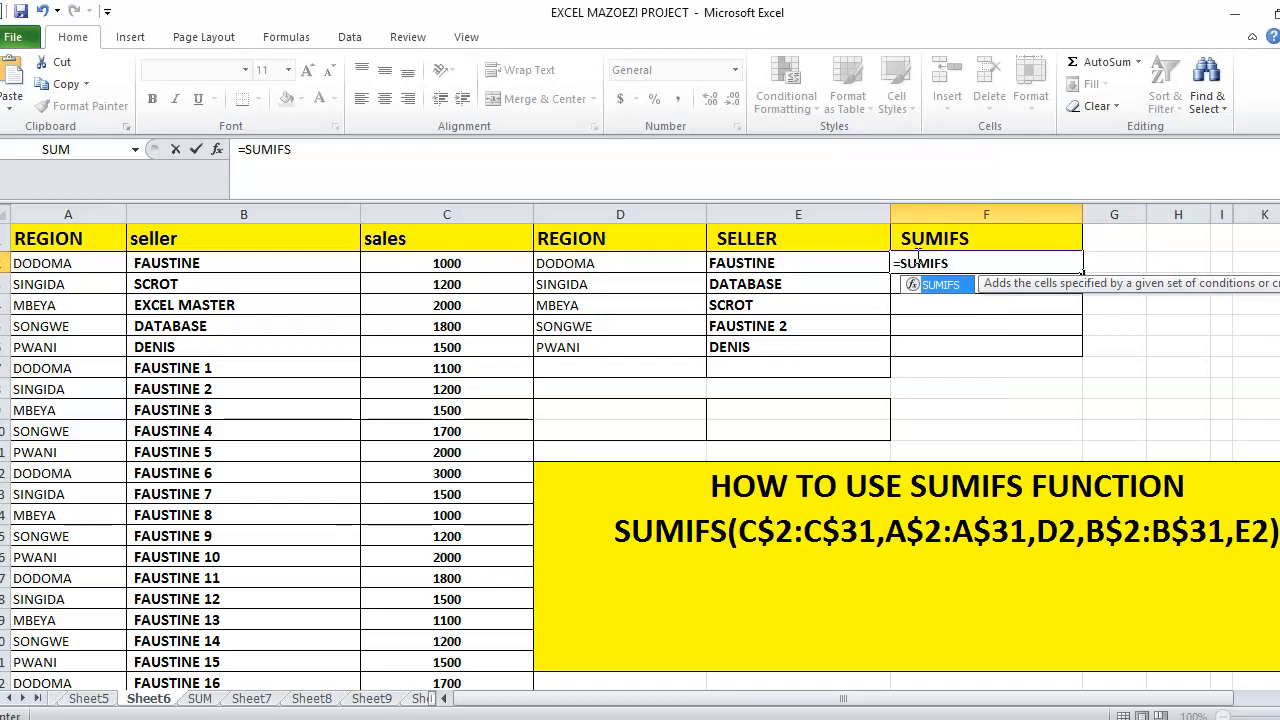
type("(")
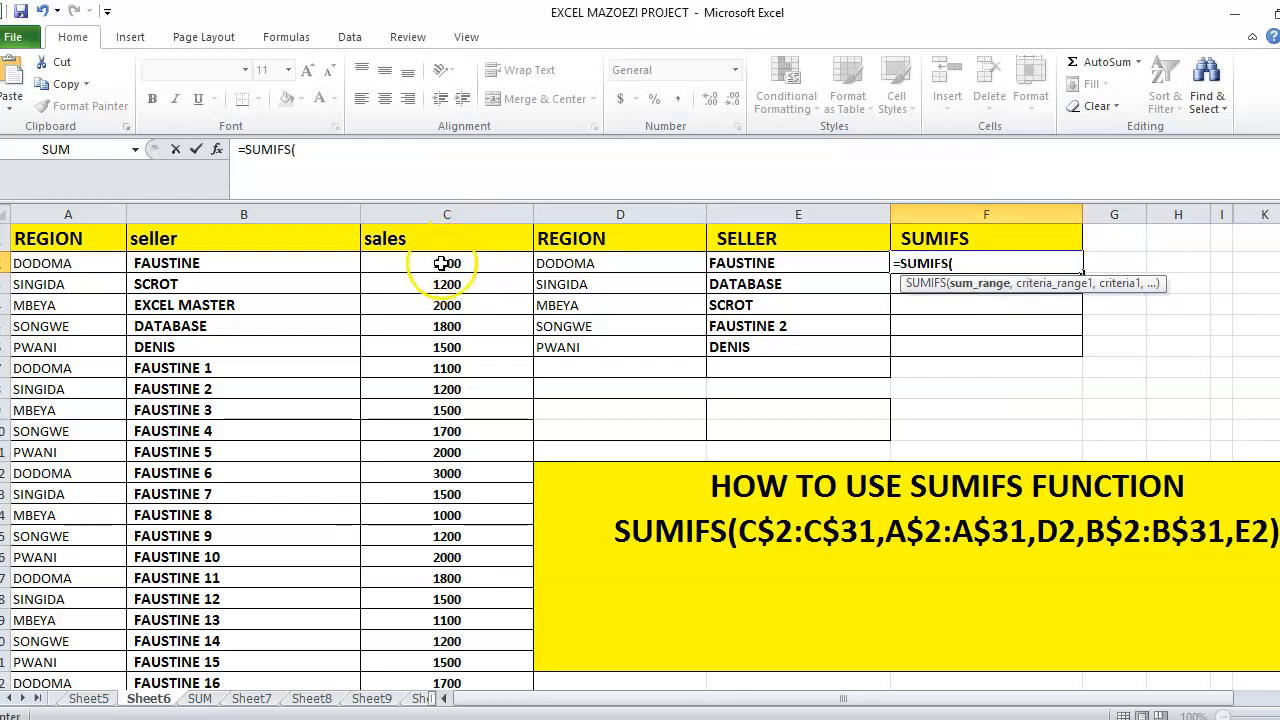
left_click_drag(441, 263, 450, 645)
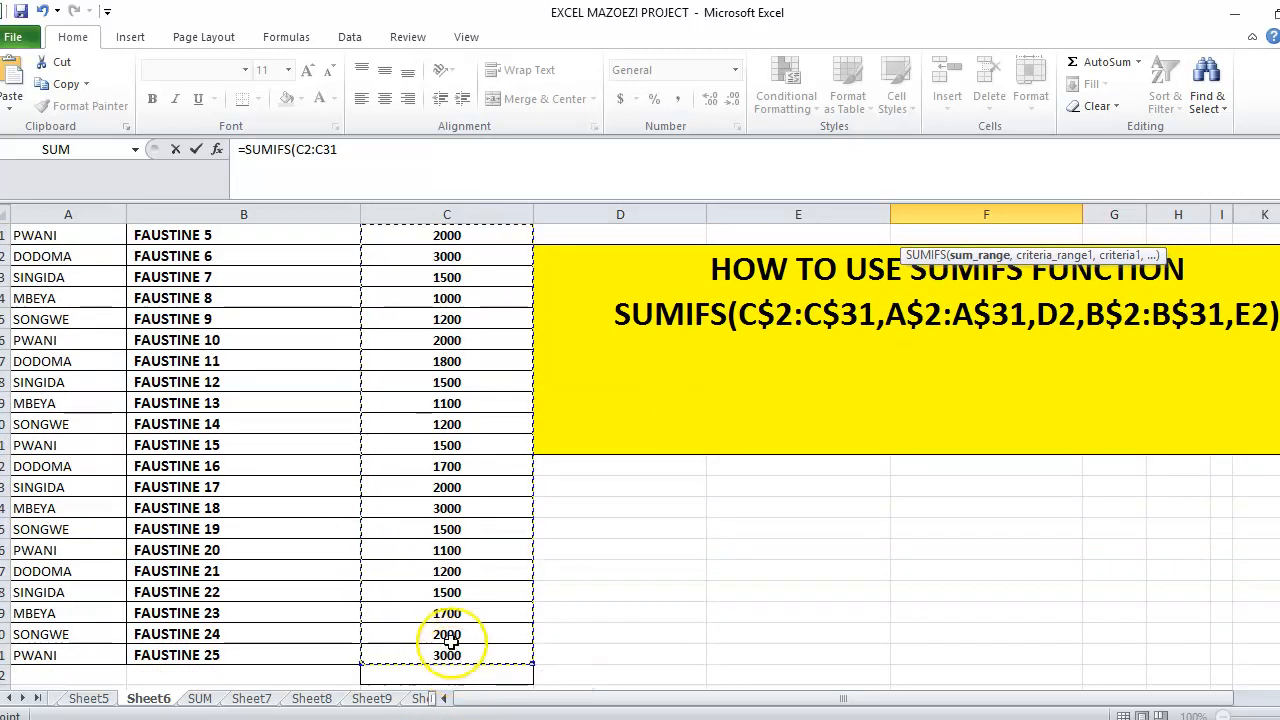
type(",")
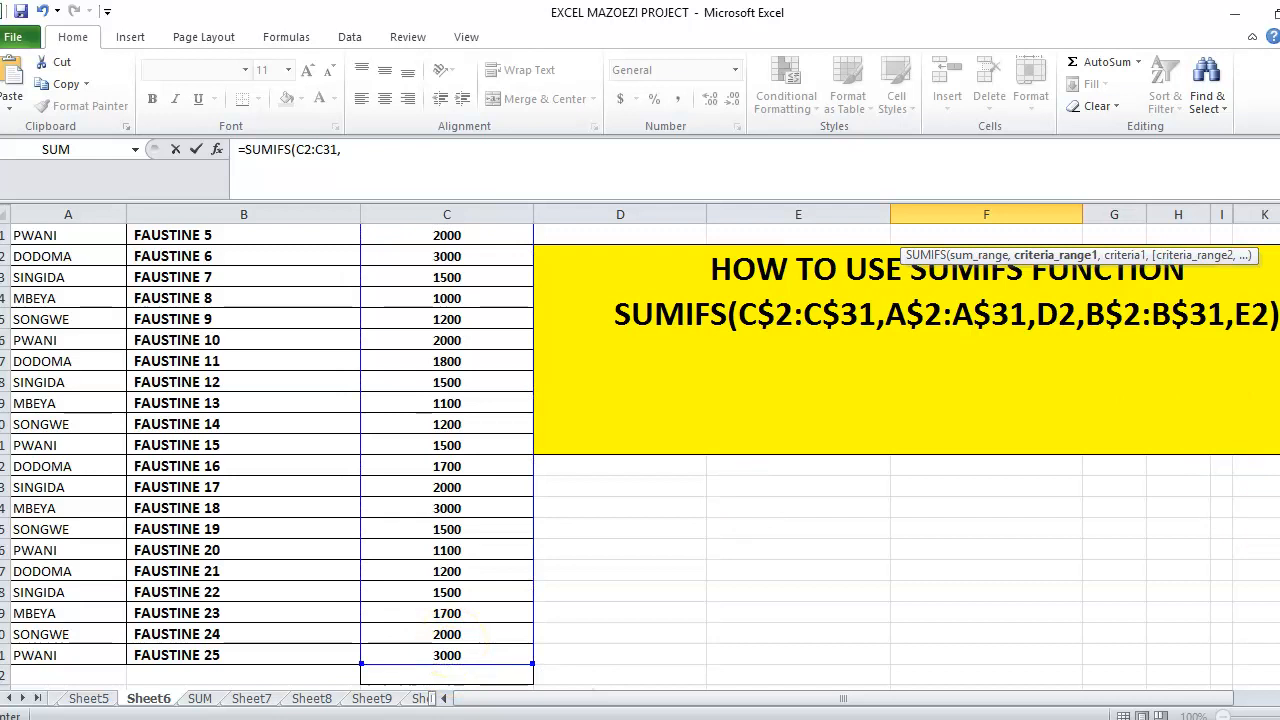
Step: Add the region condition to the SUMIFS formula, using A2:A31 as criteria range and D2 as criterion
left_click_drag(1279, 559, 1279, 430)
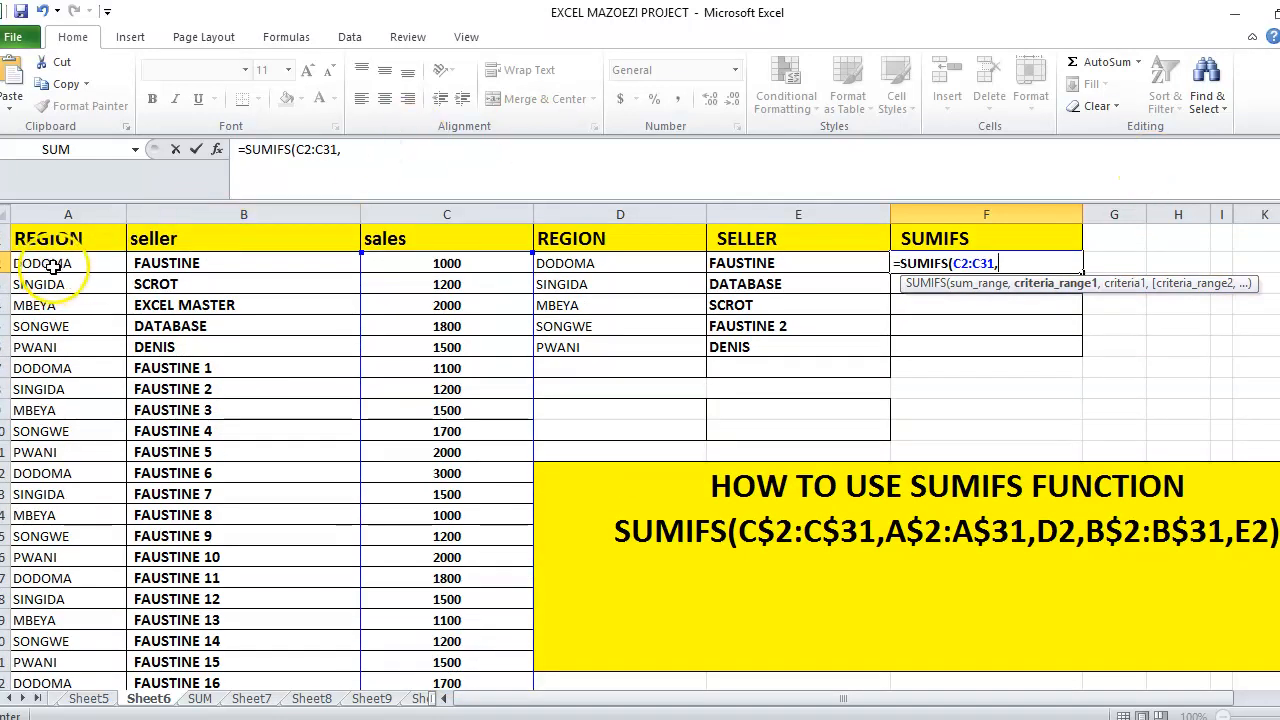
left_click_drag(53, 266, 50, 636)
type(",")
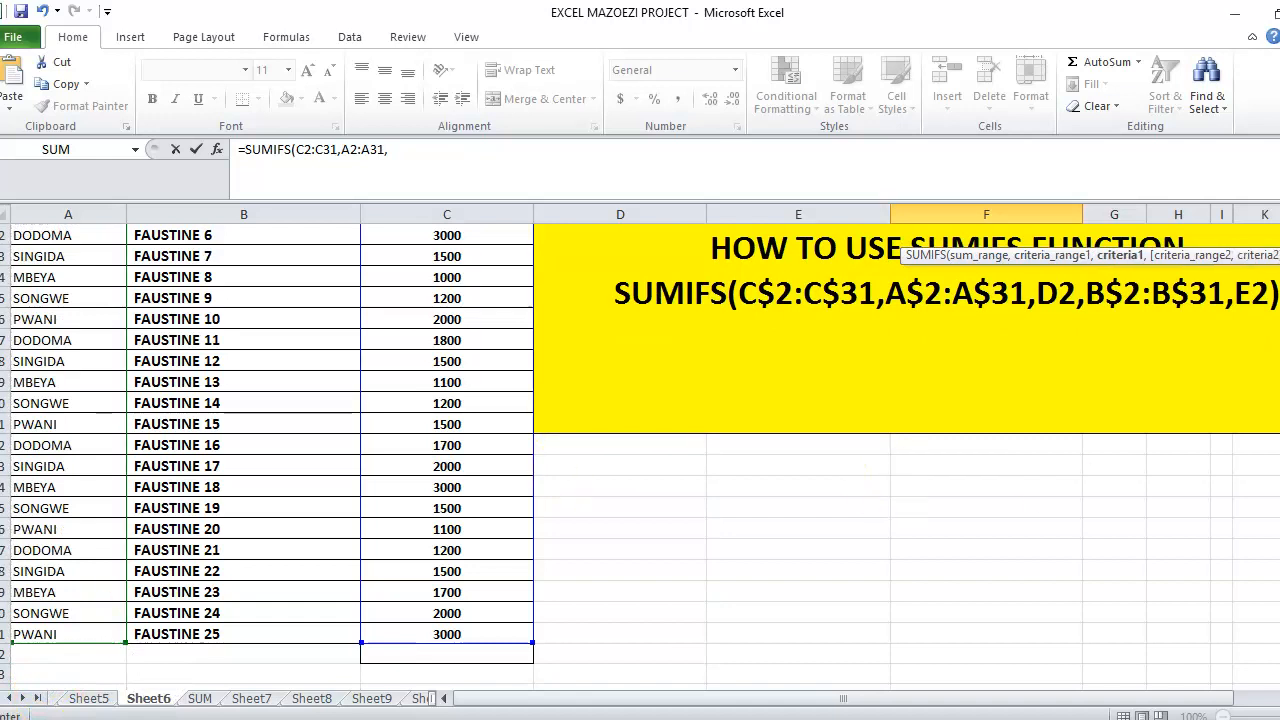
scroll(640, 450, "up", 4)
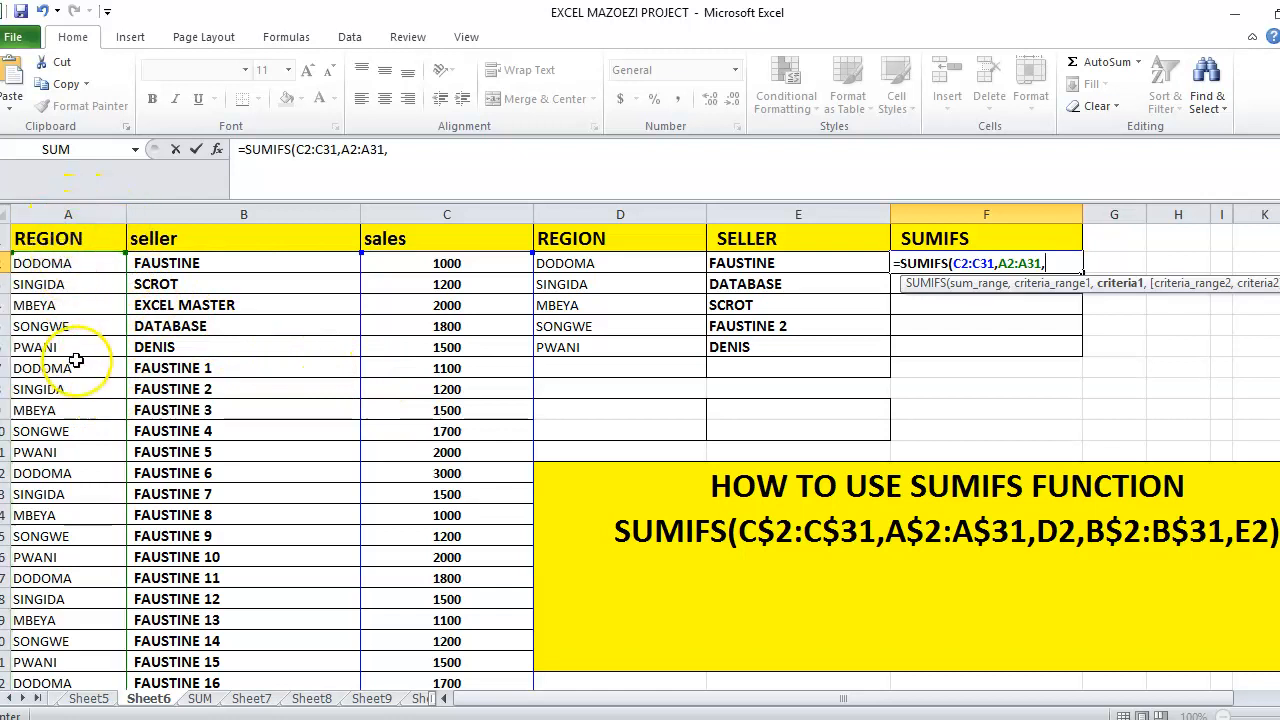
left_click(599, 265)
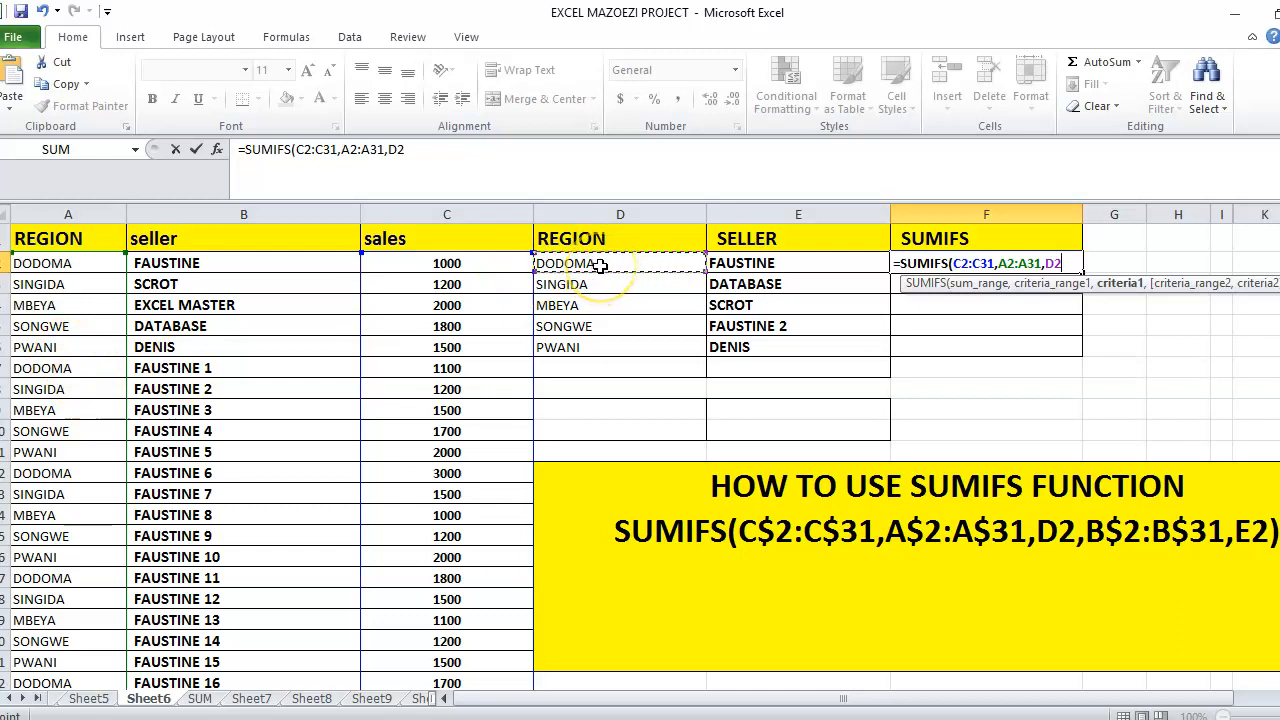
type(",")
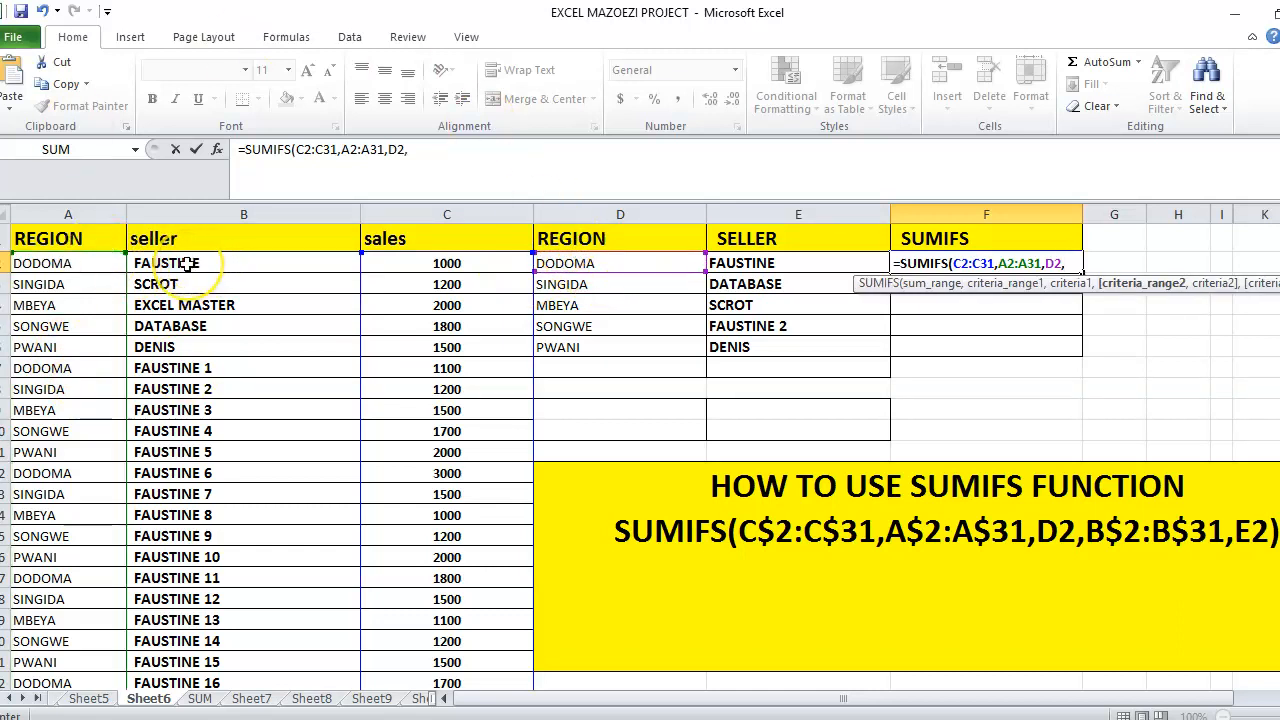
Step: Add the seller condition to the formula, using B2:B31 as criteria range and E2 as criterion
left_click_drag(186, 263, 224, 632)
type(",")
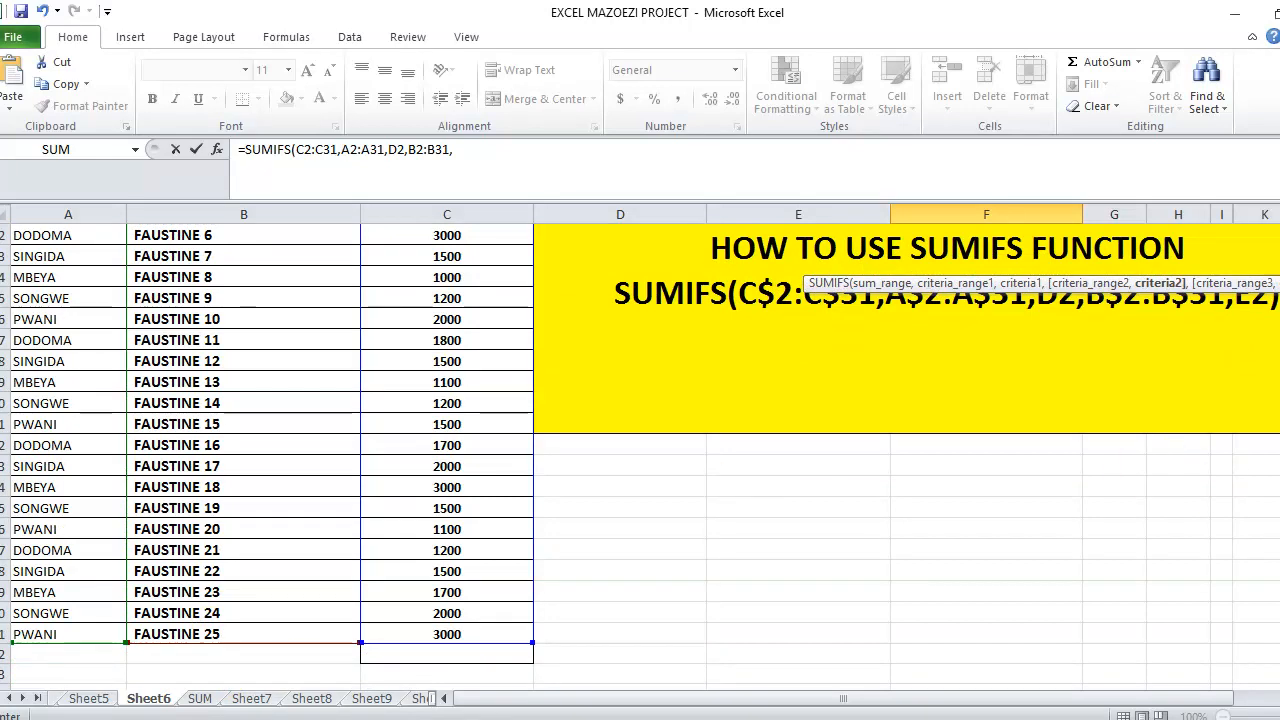
scroll(640, 450, "up", 4)
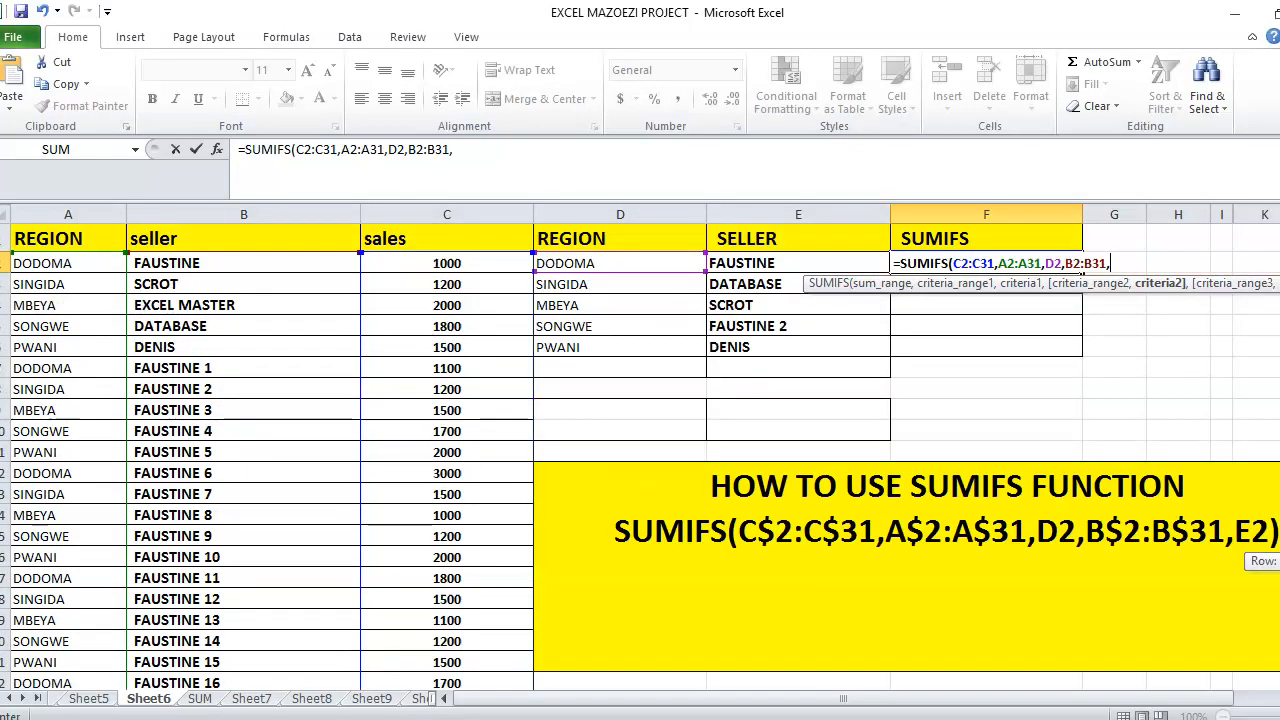
left_click(771, 264)
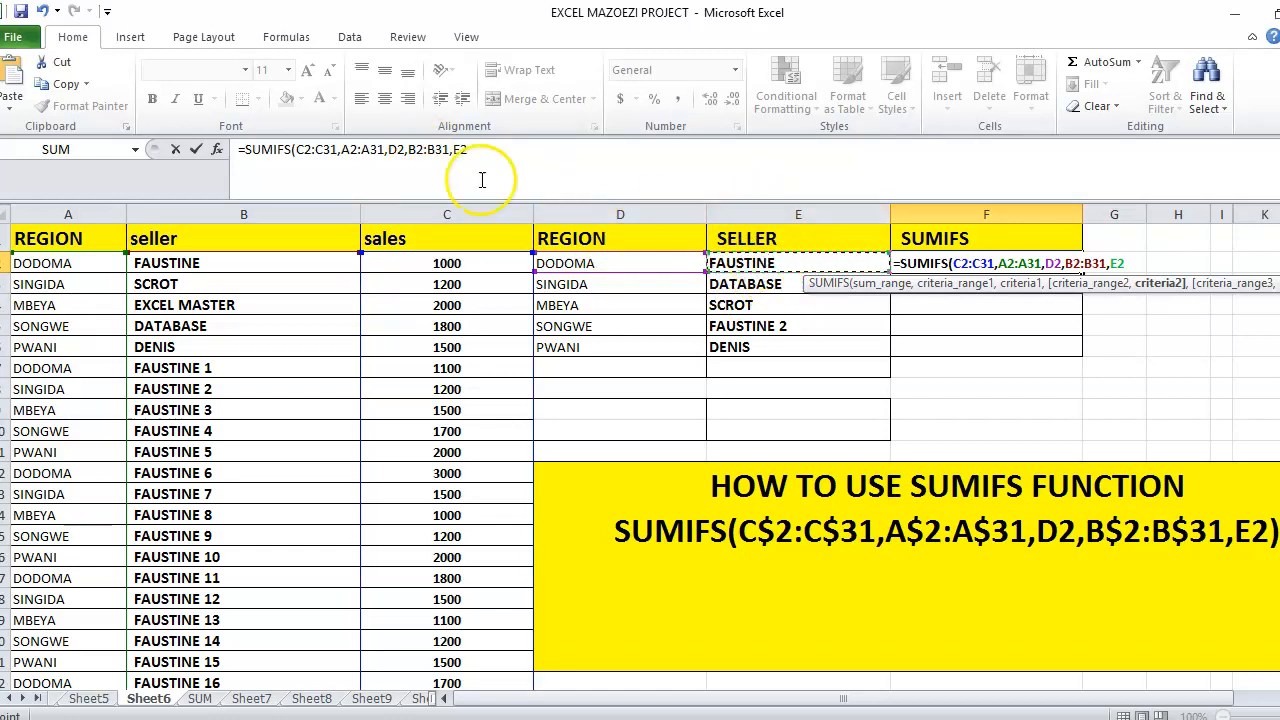
Step: Lock the rows of the formula's sum range as C$2:C$31
left_click(305, 149)
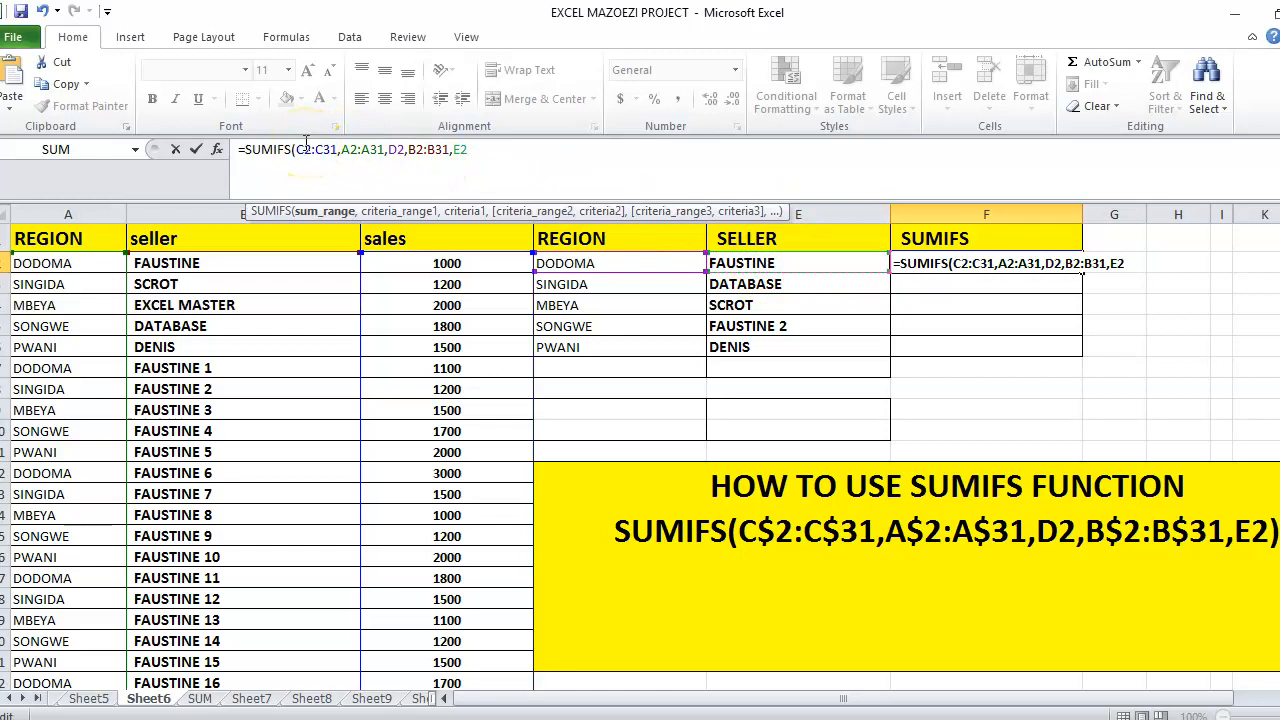
type("$")
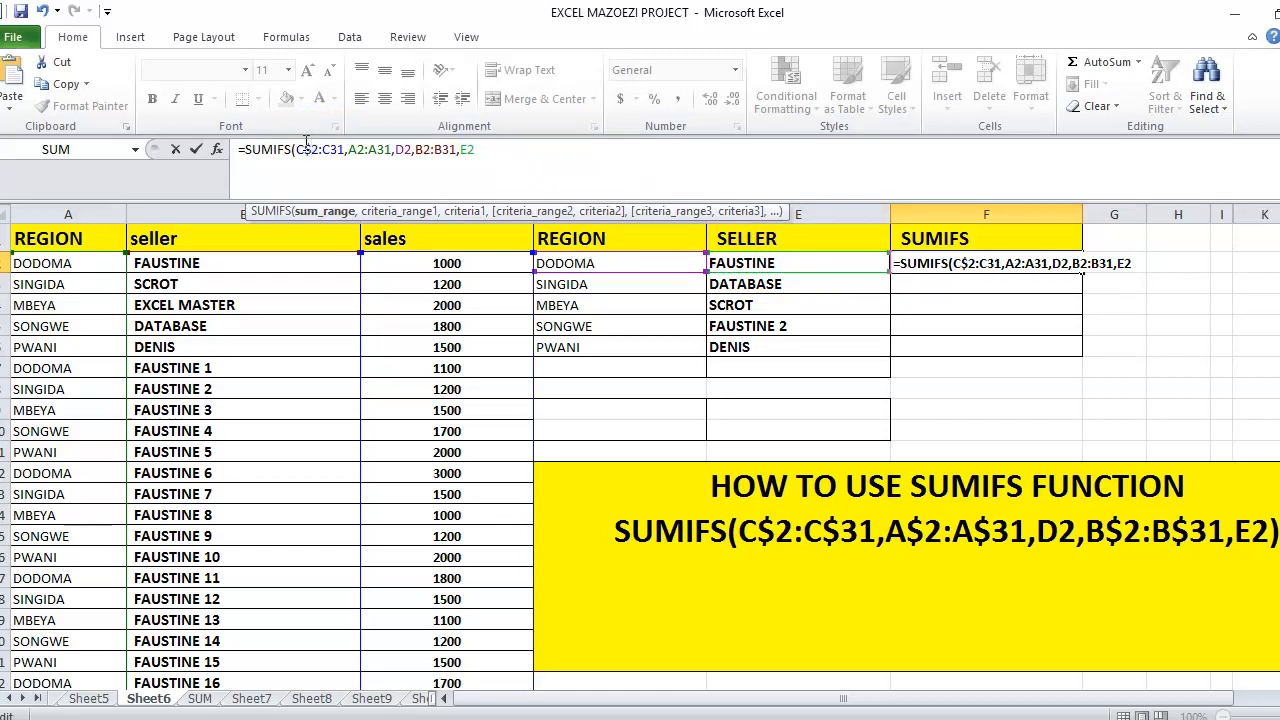
key("Right")
key("Right")
key("Right")
type("$")
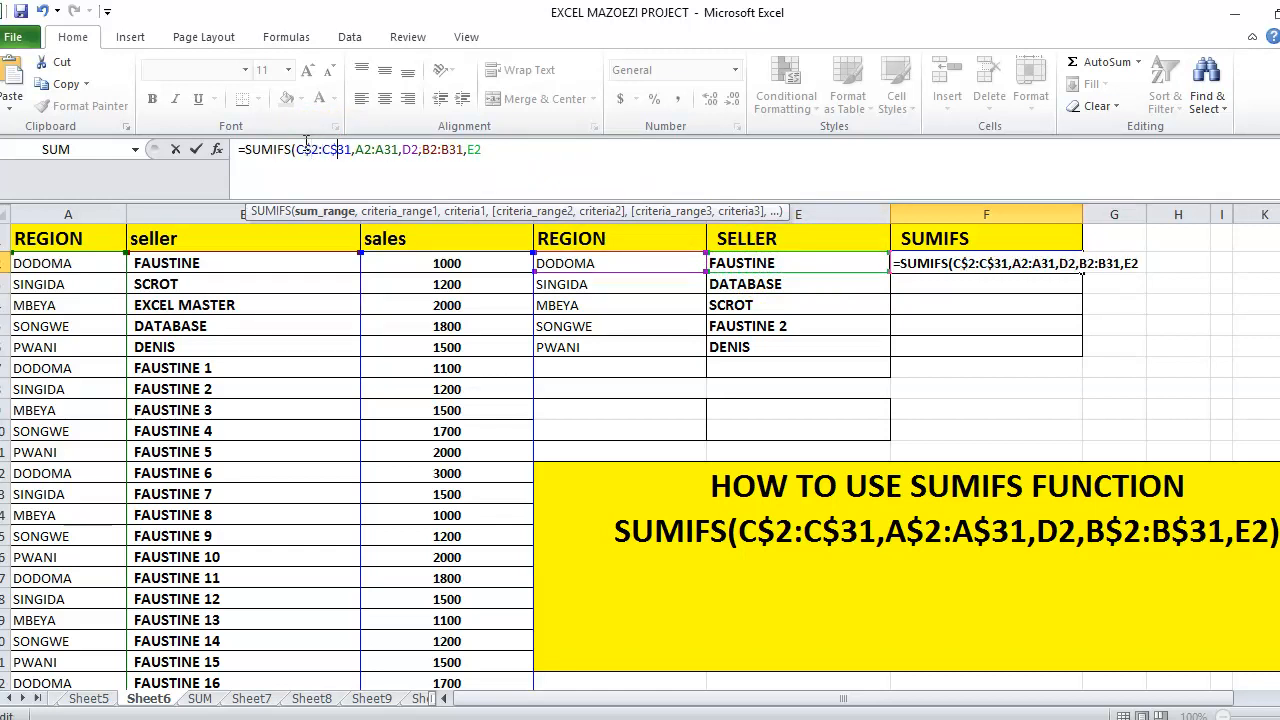
Step: Lock the rows of the region criteria range as A$2:A$31
key("Right")
key("Right")
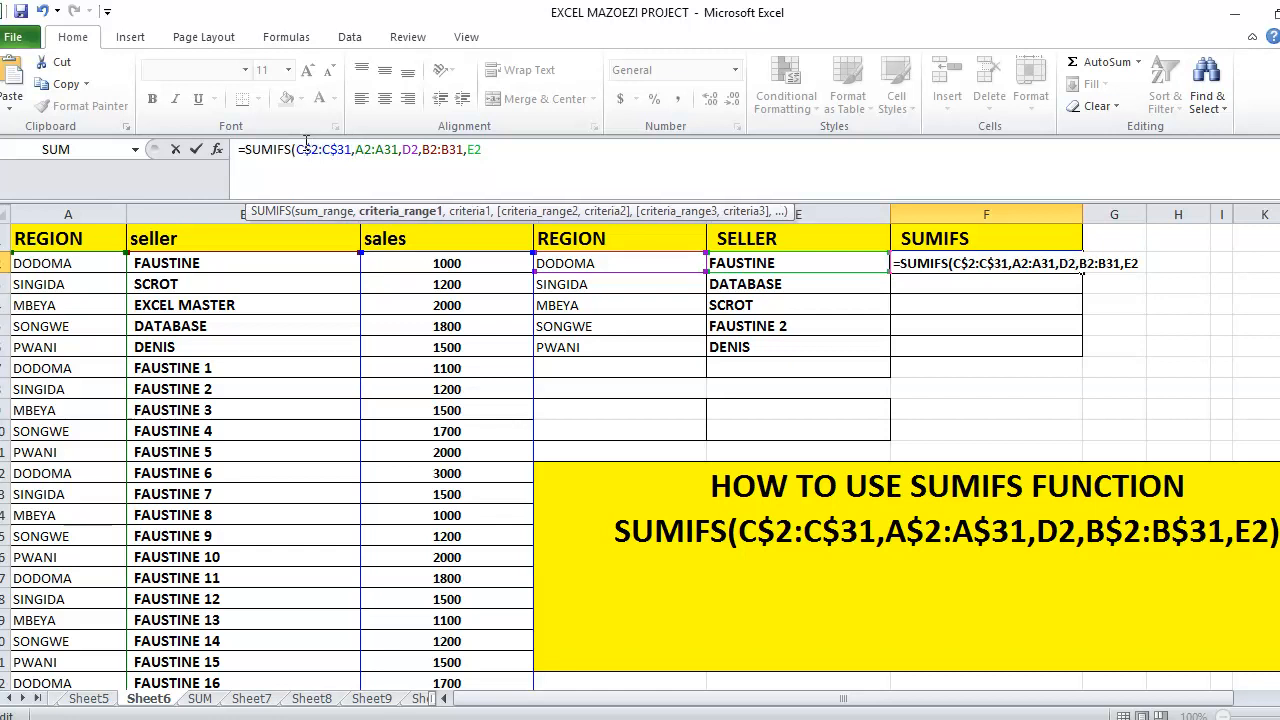
type("$2:C")
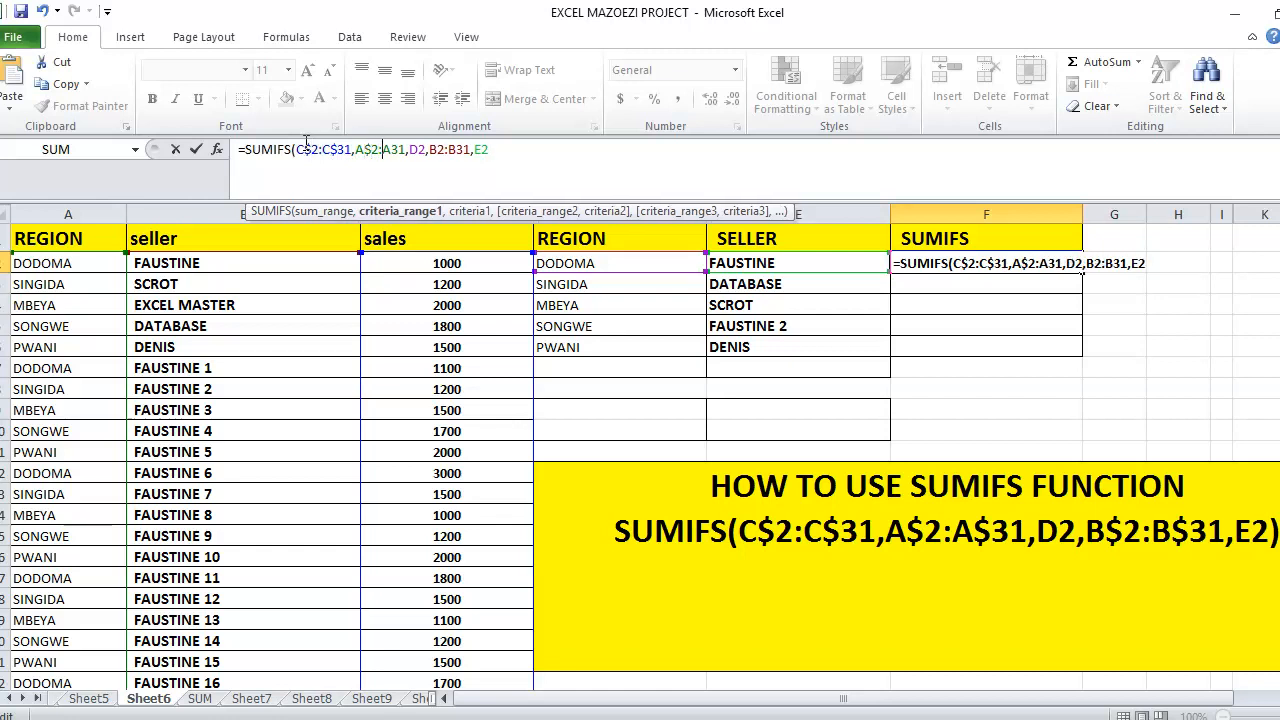
type("$")
Step: Lock the rows of the seller criteria range as B$2:B$31 and enter the finished formula in F2
key("Right")
key("Right")
key("Right")
key("Right")
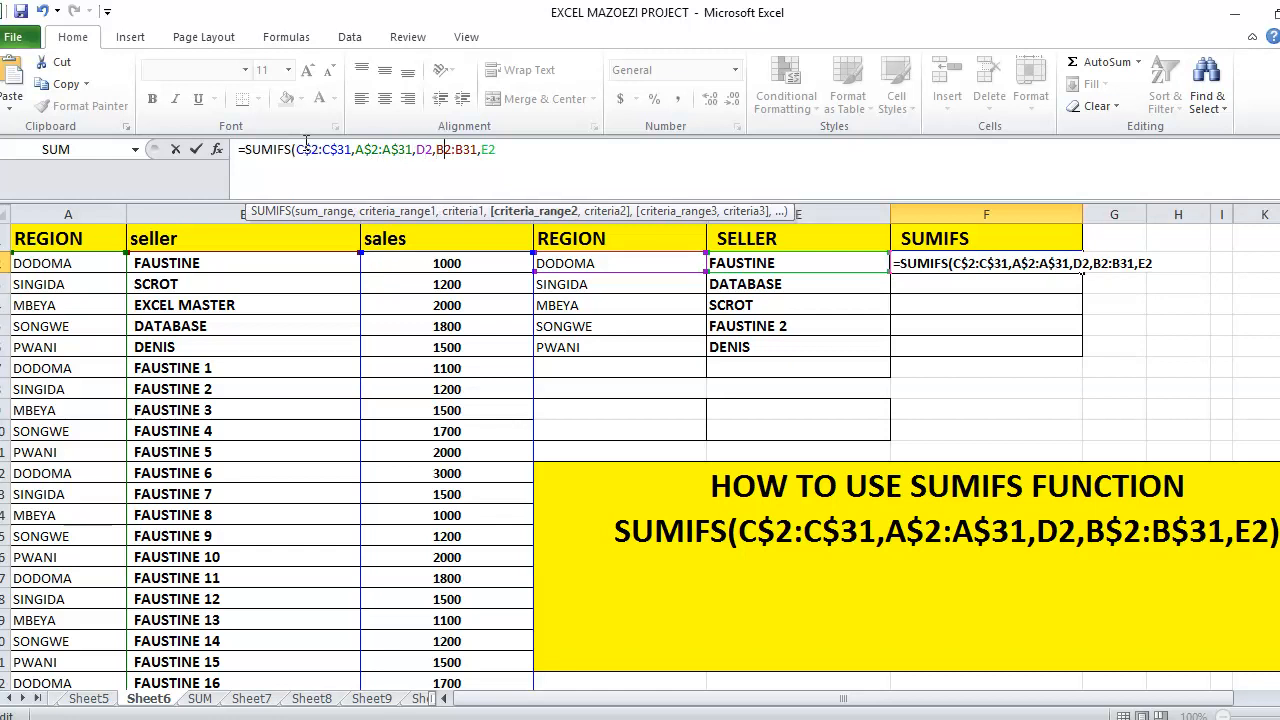
type("$")
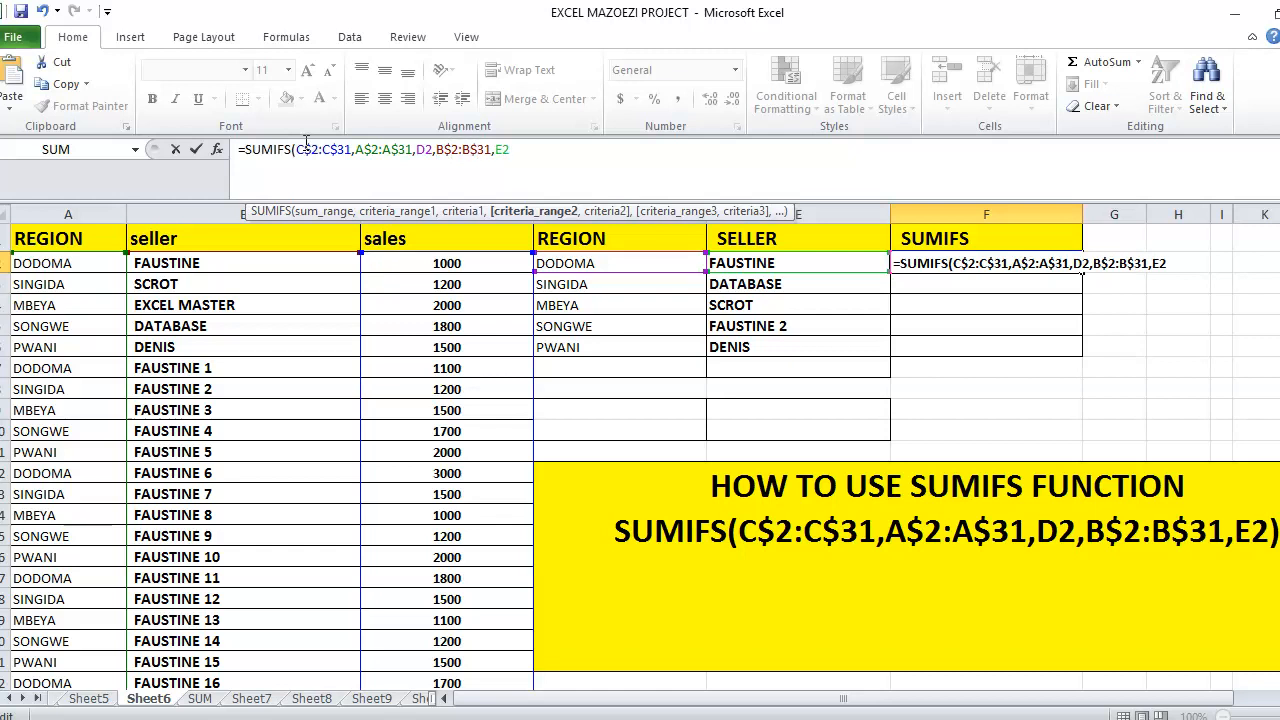
left_click(540, 145)
key("Return")
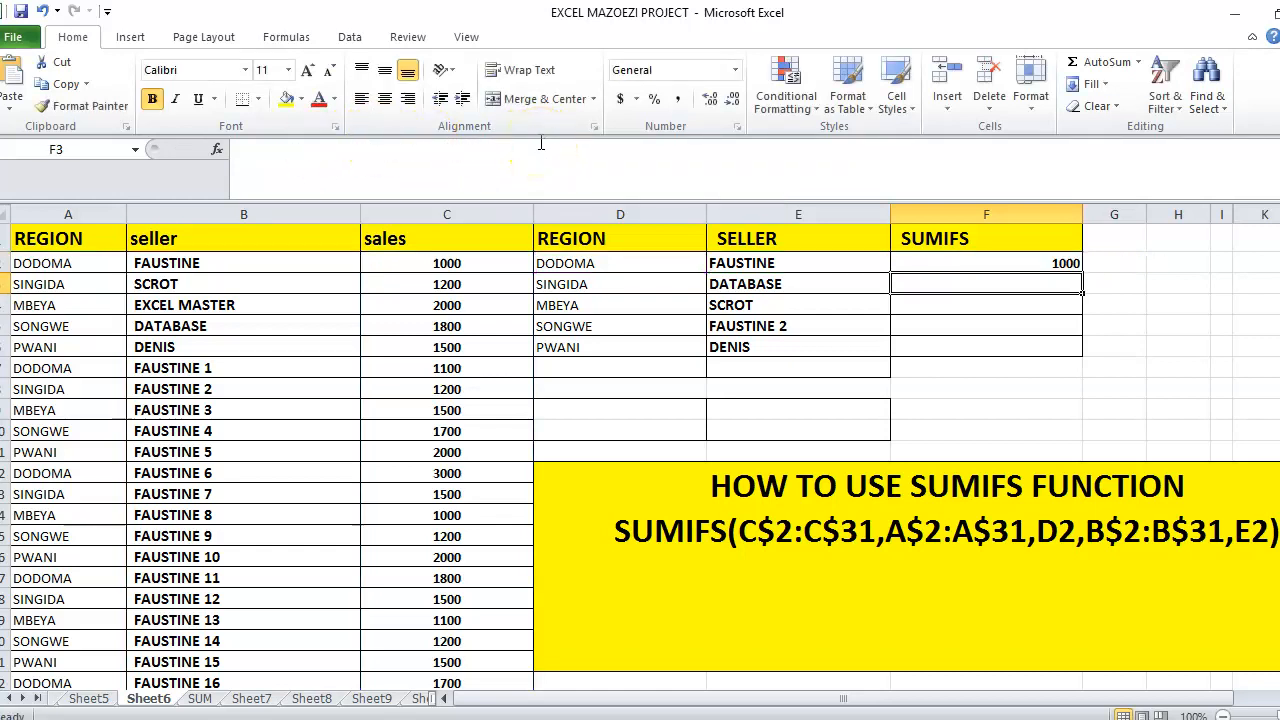
Step: Fill the SUMIFS formula from F2 down to F6 and check the copied formula in F3
left_click(1001, 264)
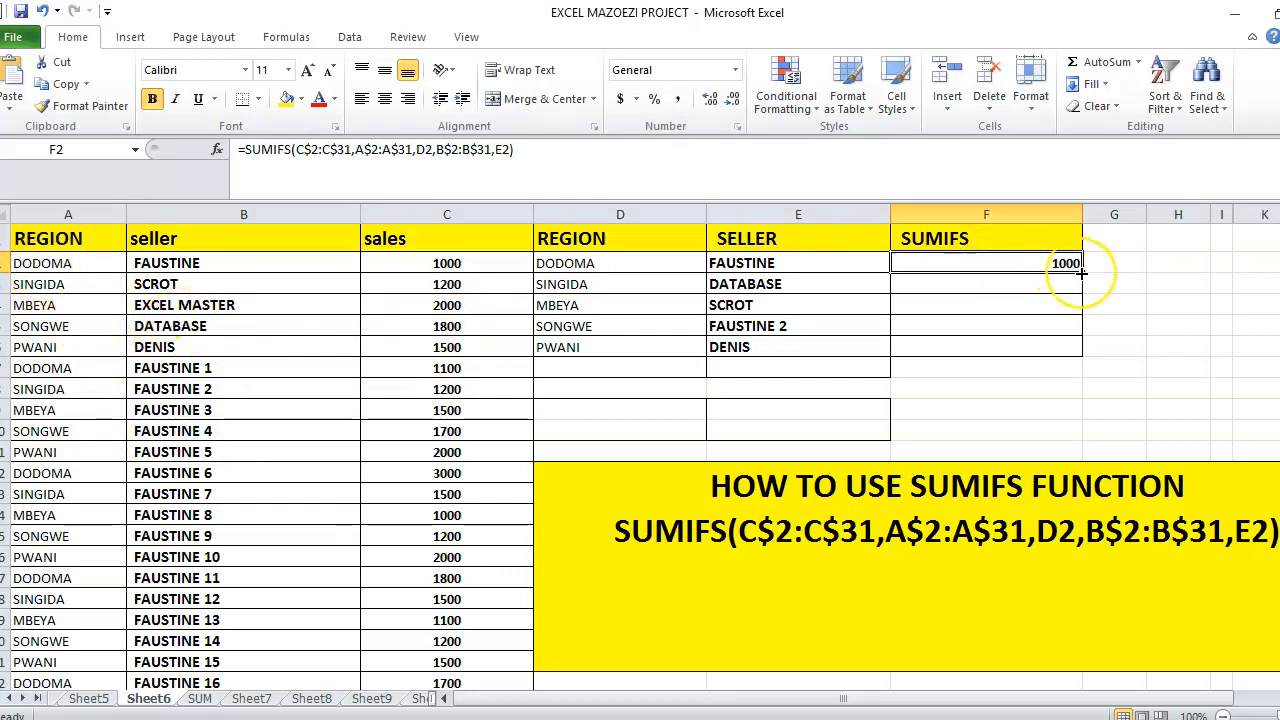
left_click_drag(1081, 272, 1082, 366)
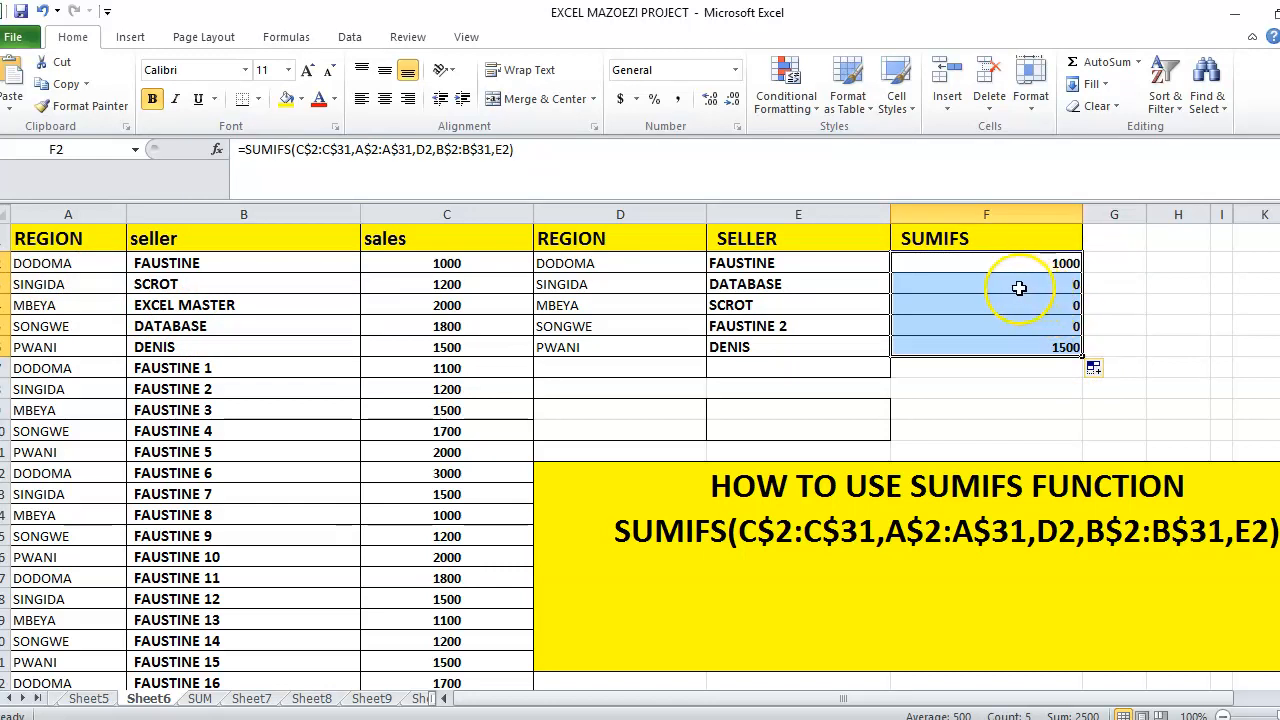
left_click(1019, 288)
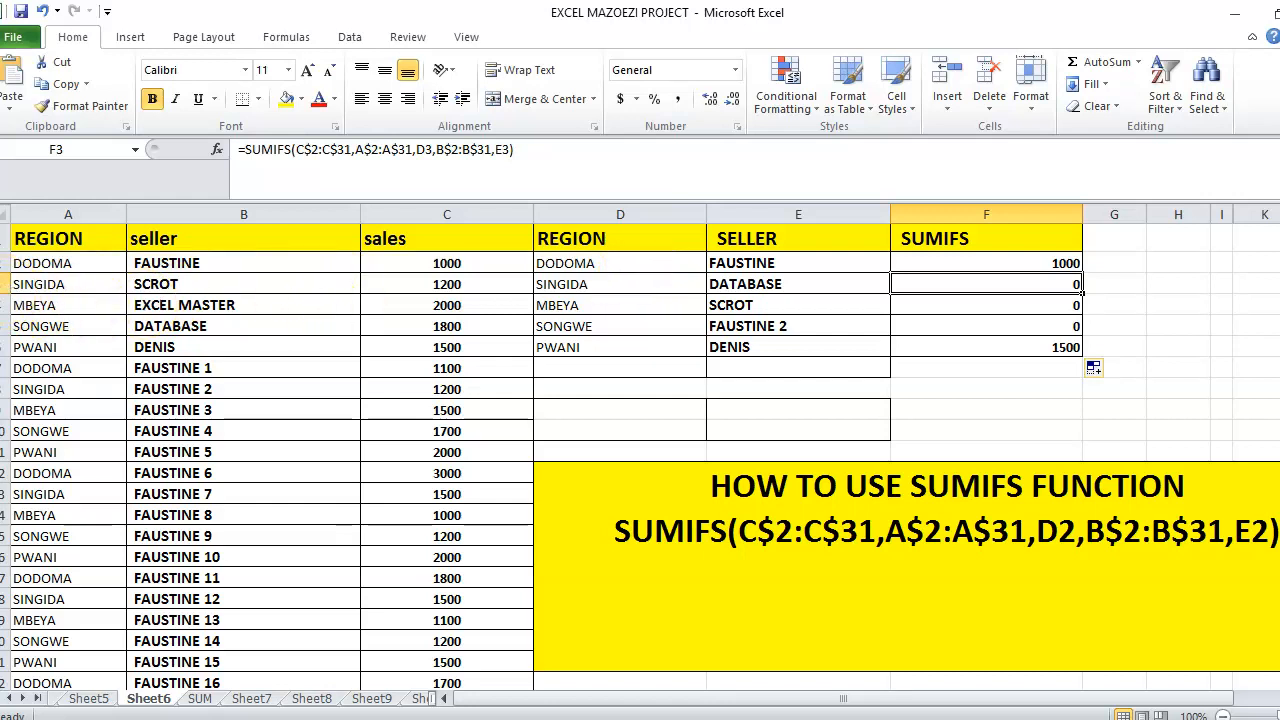
Step: Replace the seller in cell B3, on the first SINGIDA row, with DATABASE
left_click(5, 284)
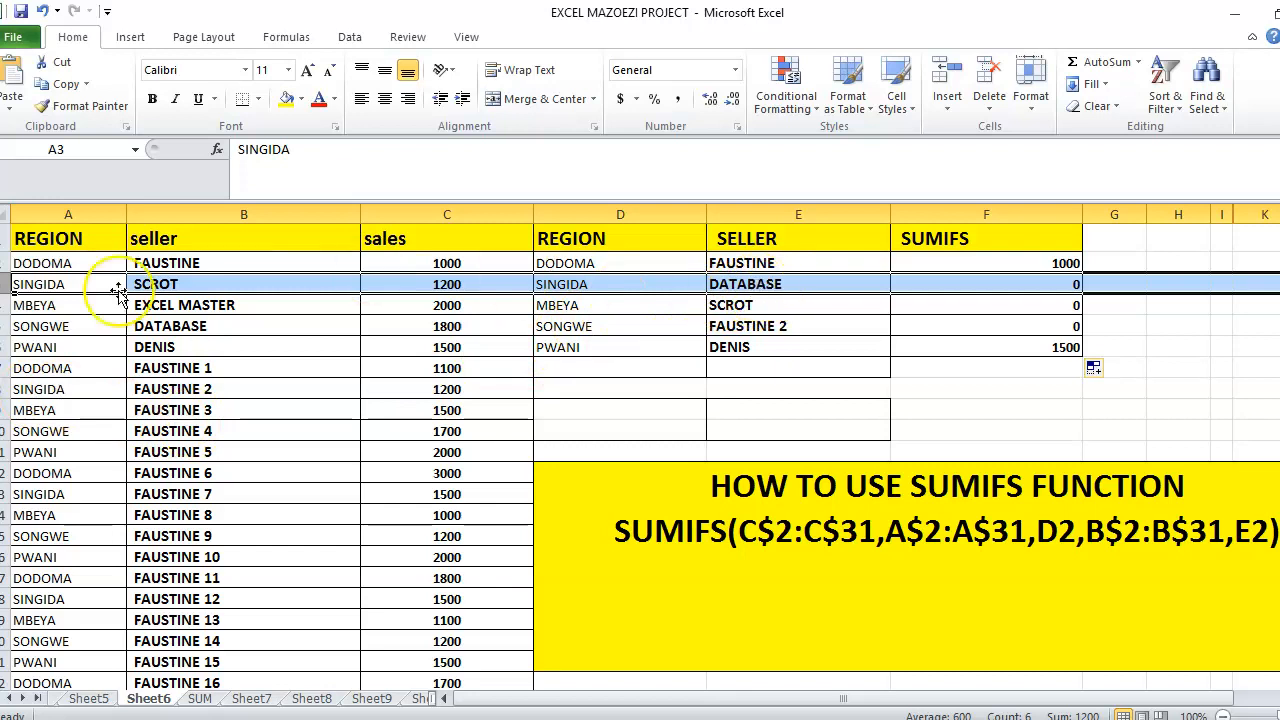
left_click(5, 263)
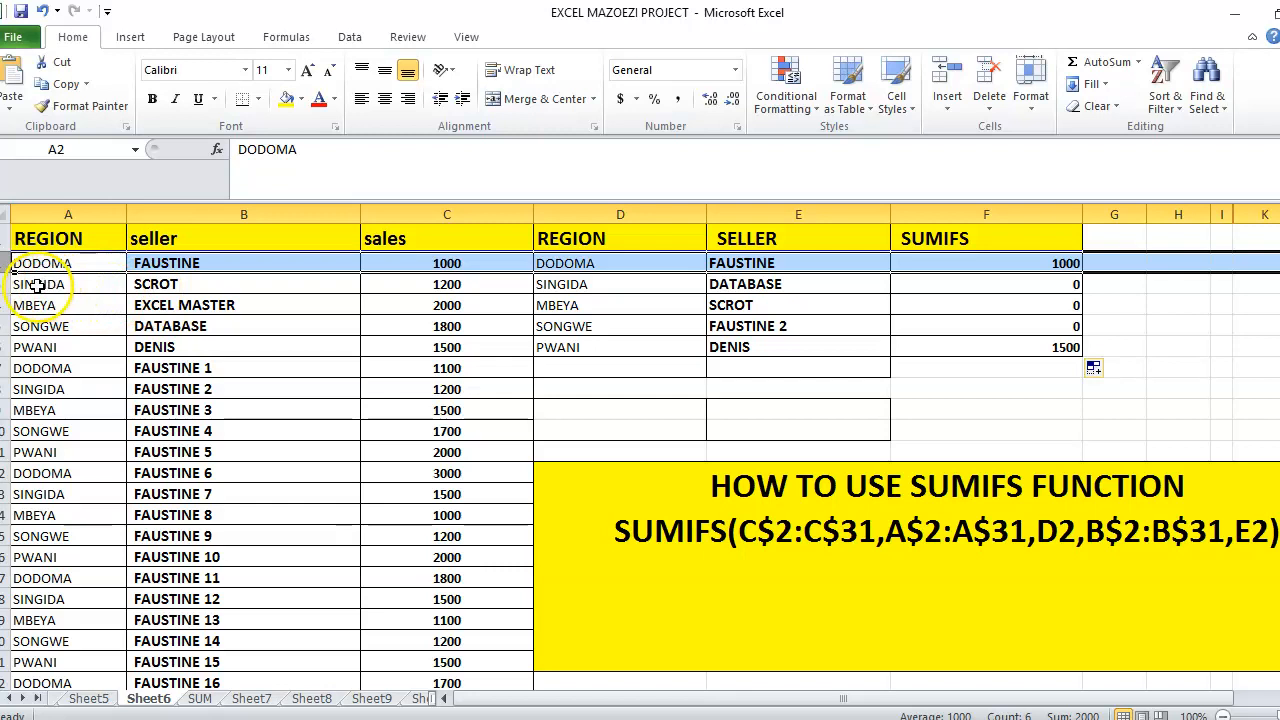
left_click(163, 285)
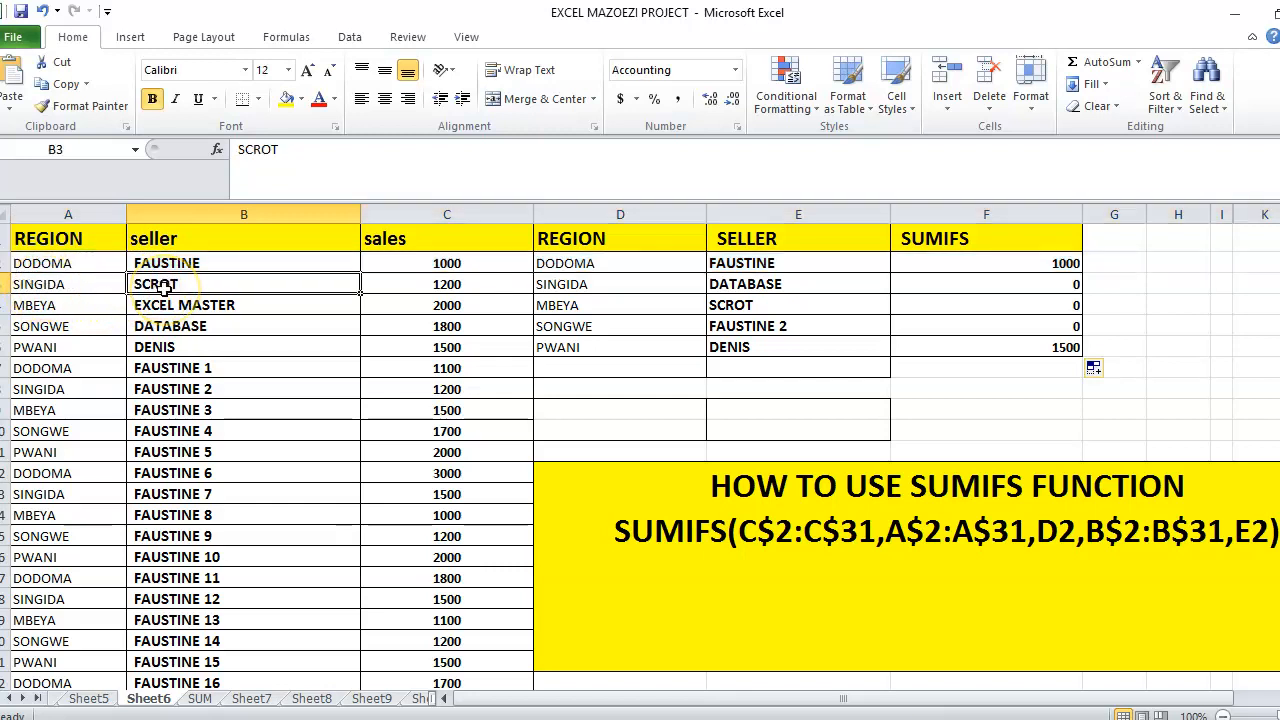
type("DATABASE")
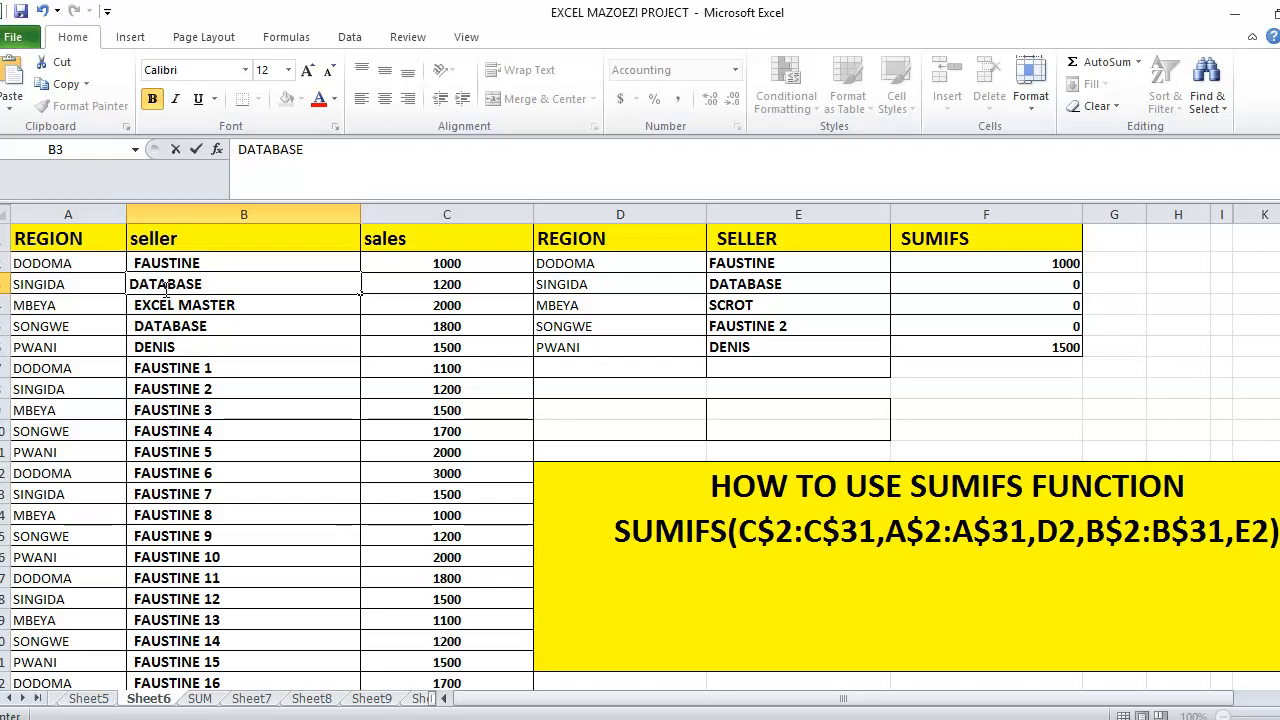
key("Return")
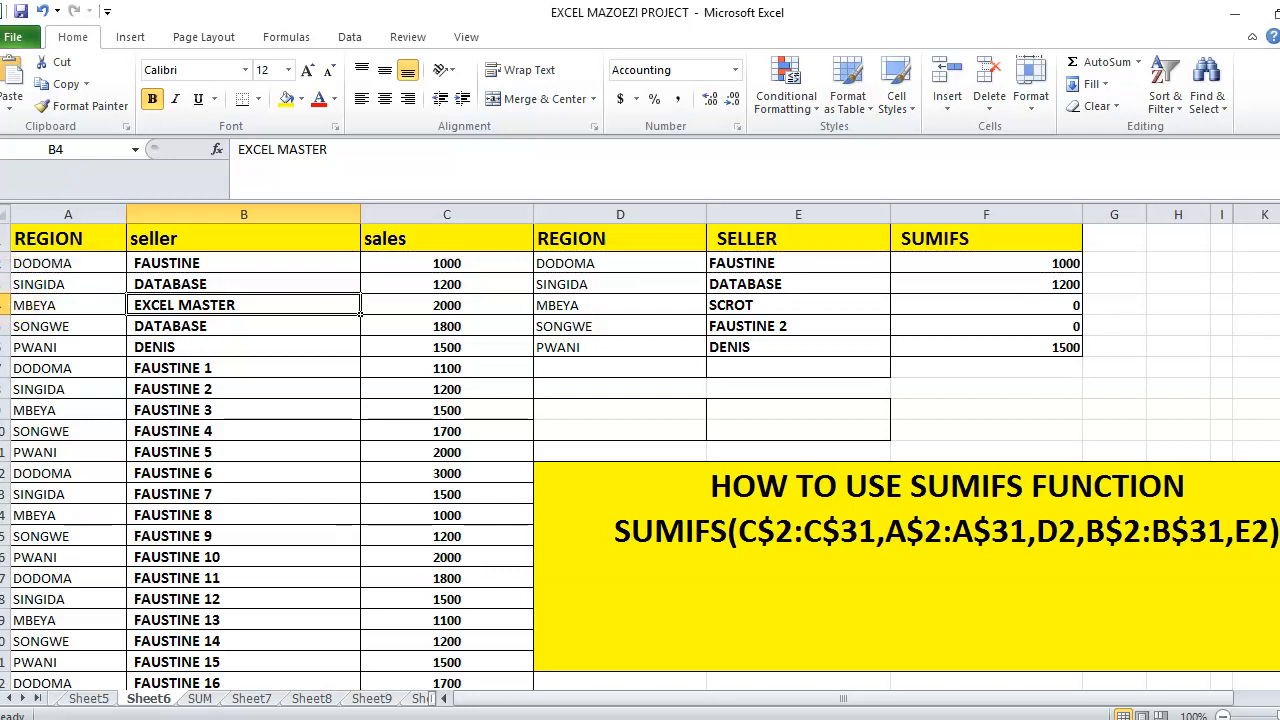
Step: Change the region in cell A6 to SINGIDA
left_click(5, 284)
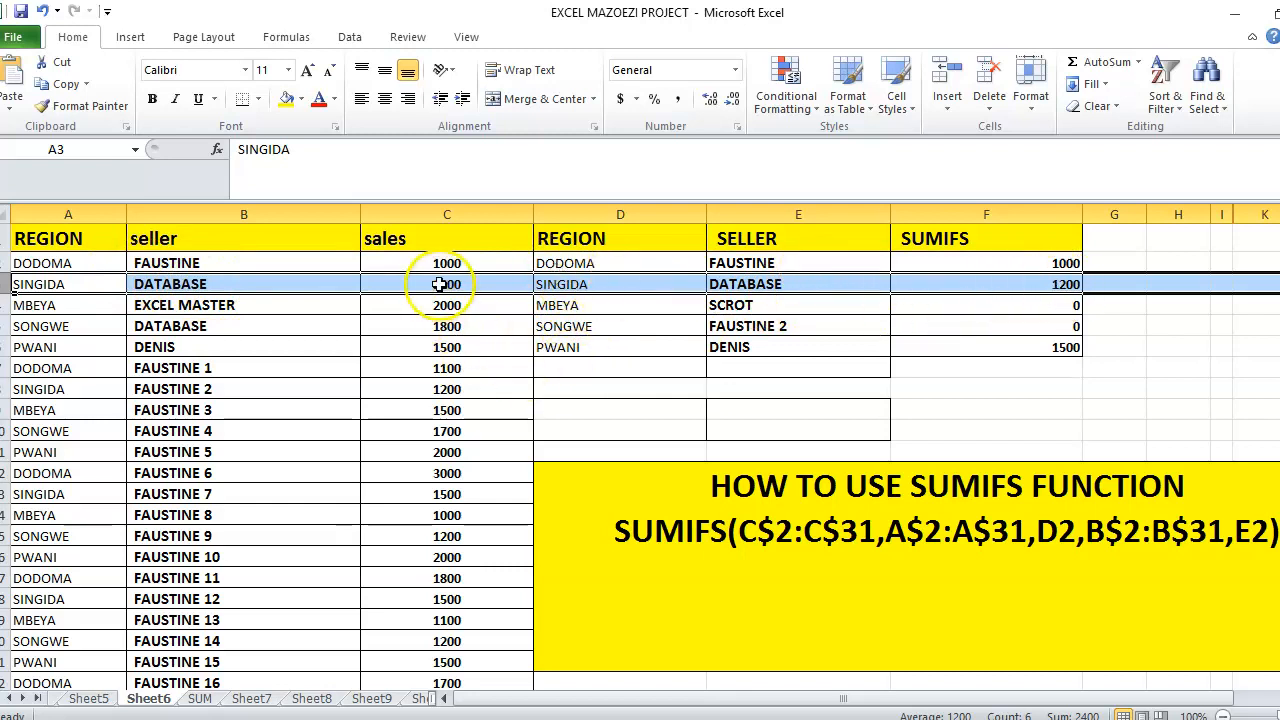
left_click(36, 347)
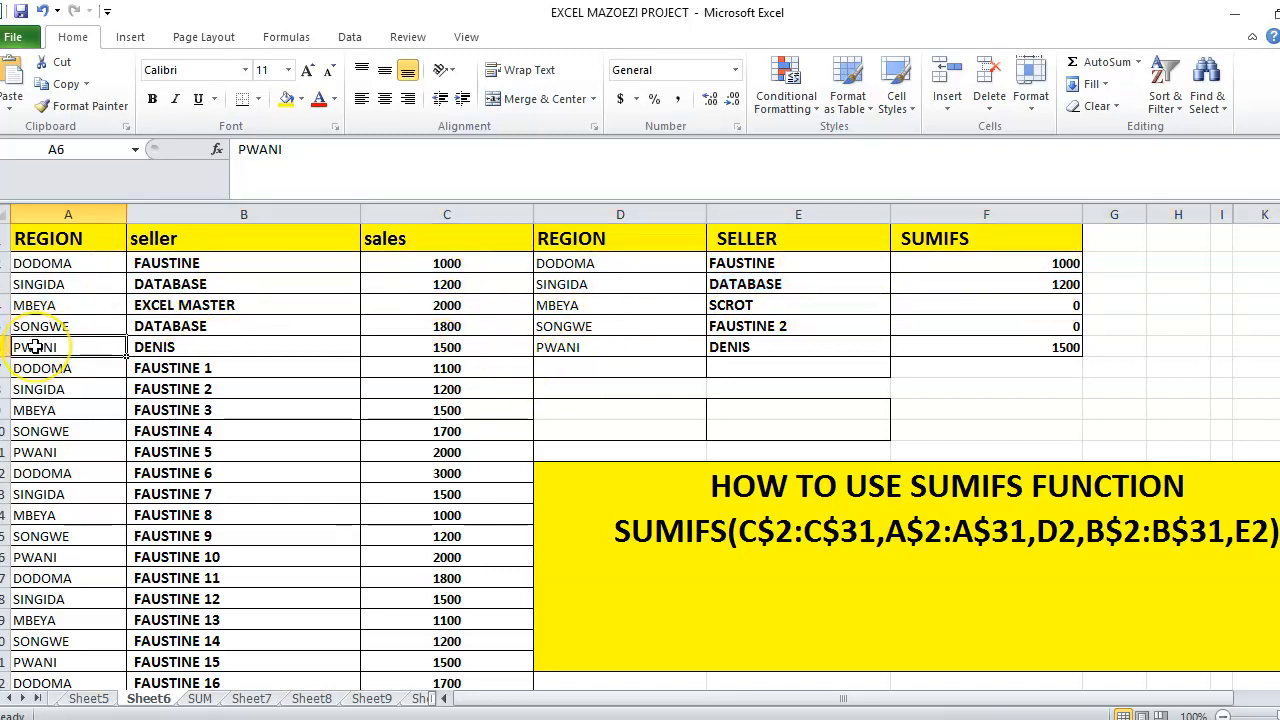
type("SINGIDA")
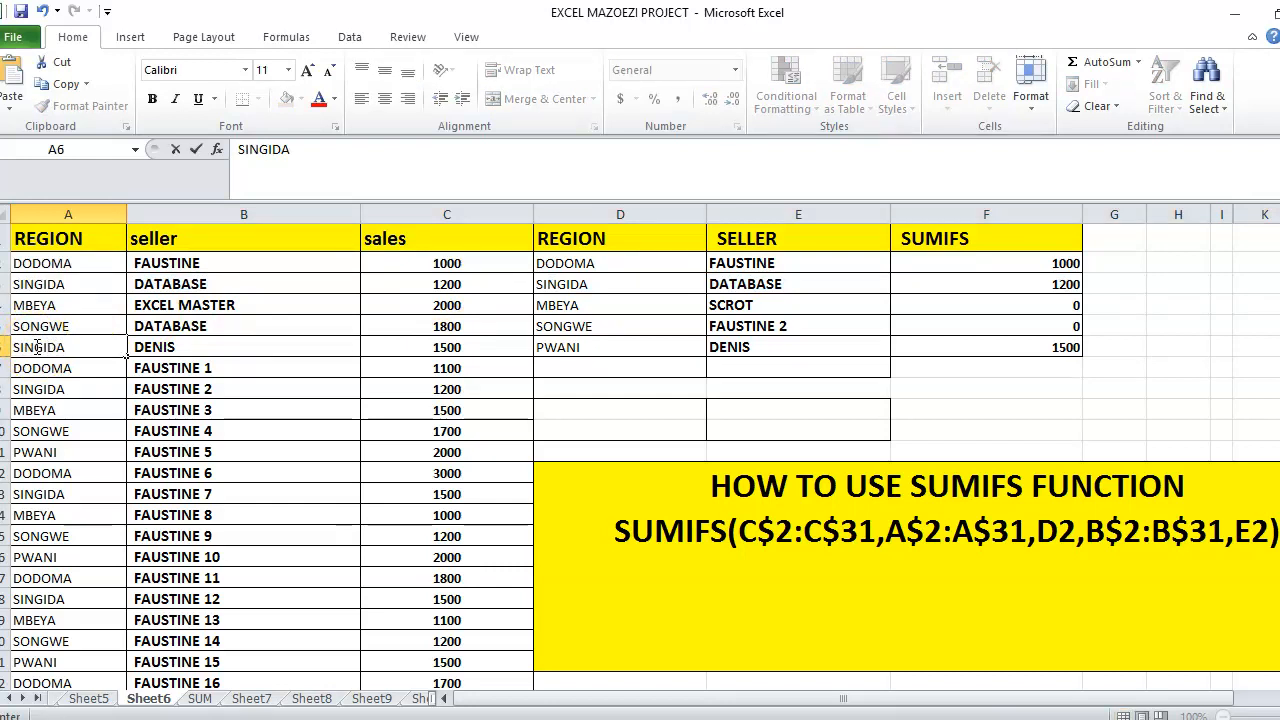
key("Tab")
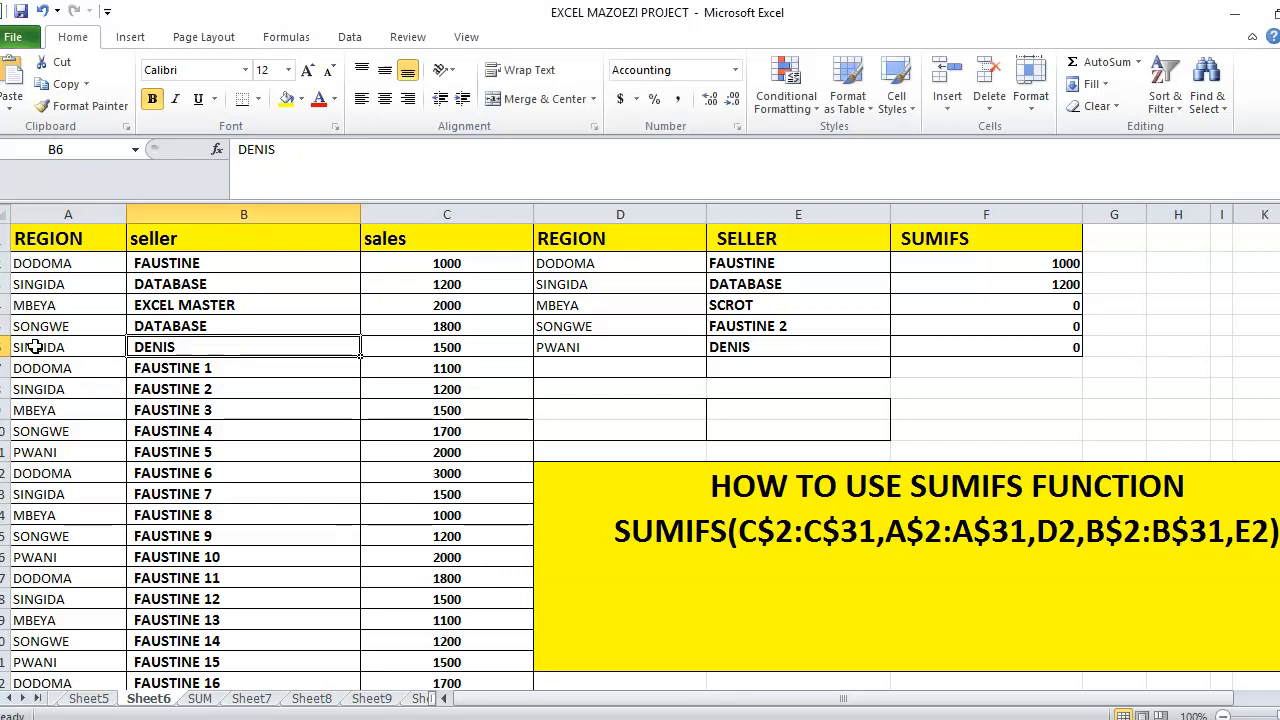
Step: Replace the seller in cell B6 with DATABASE and check the two SINGIDA rows that match the criteria
type("DATABASE")
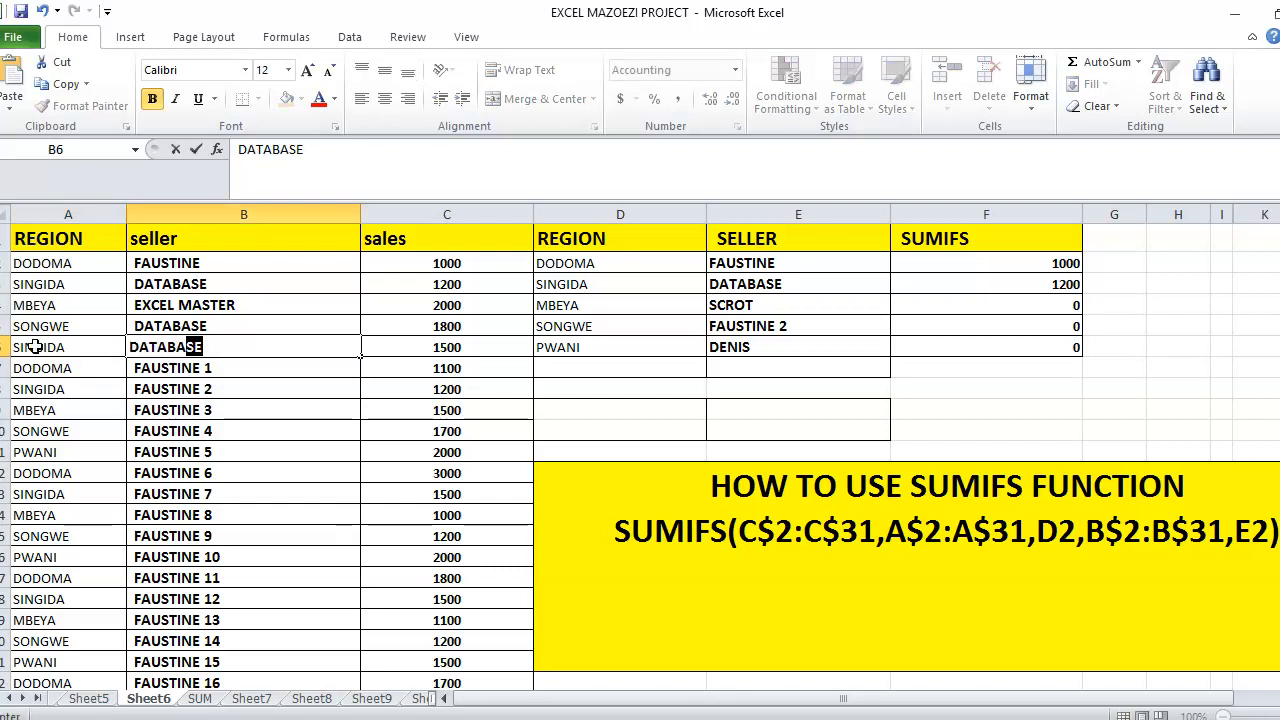
key("Return")
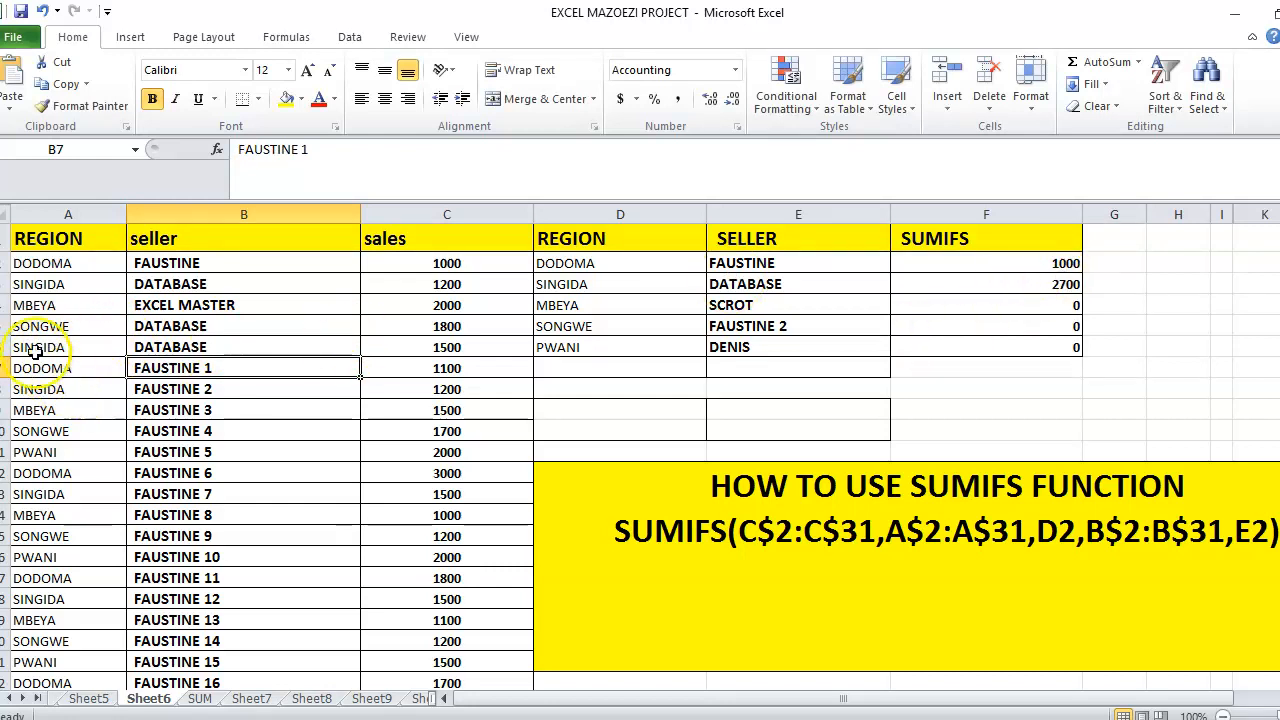
left_click(5, 347)
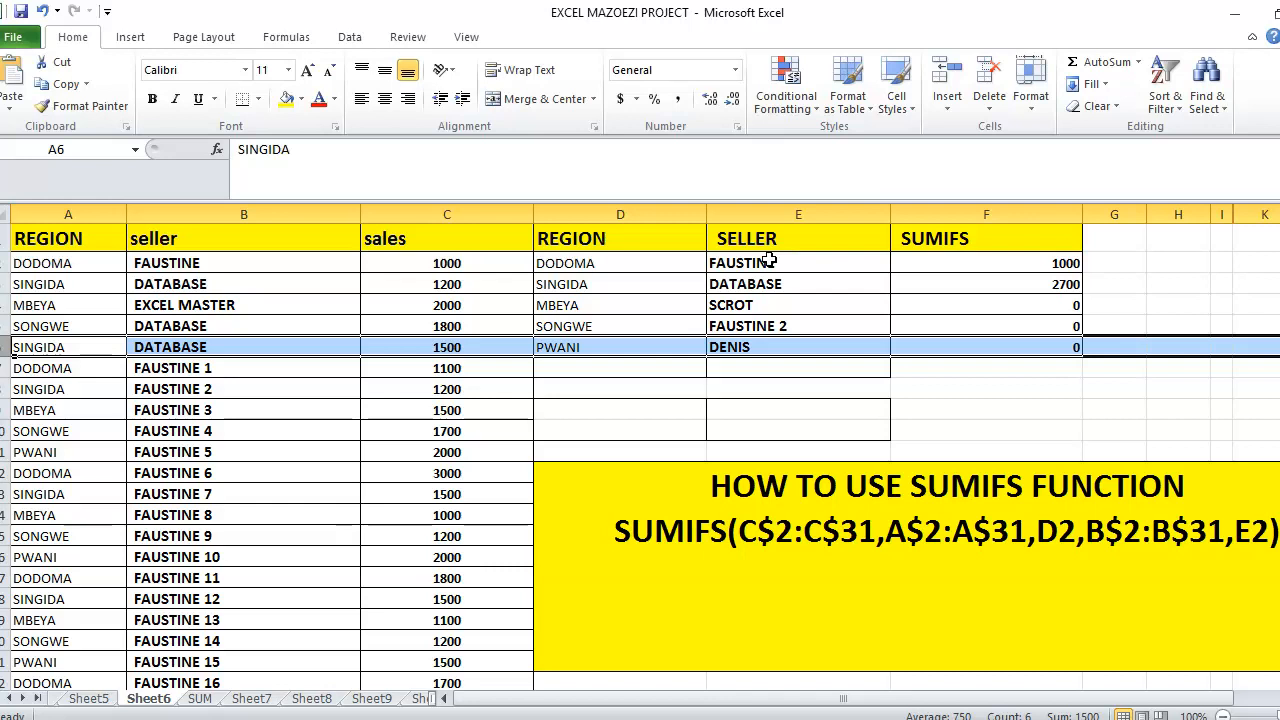
left_click(768, 261)
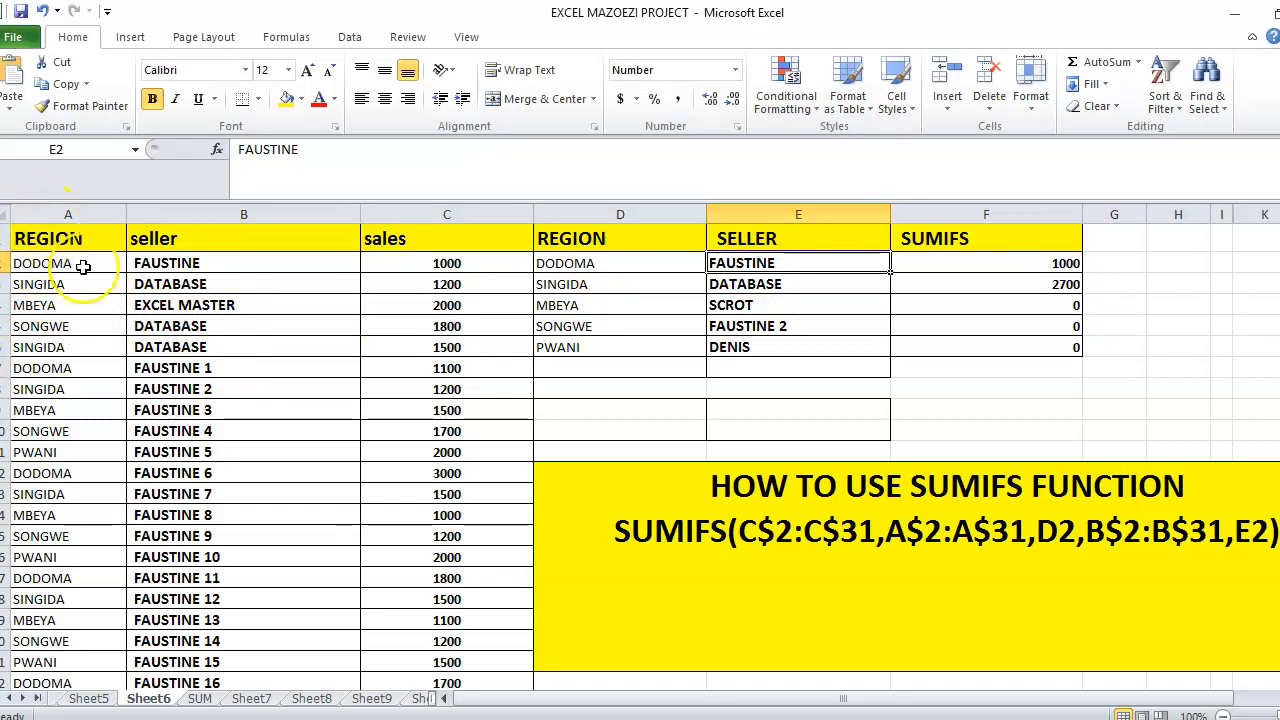
left_click(5, 284)
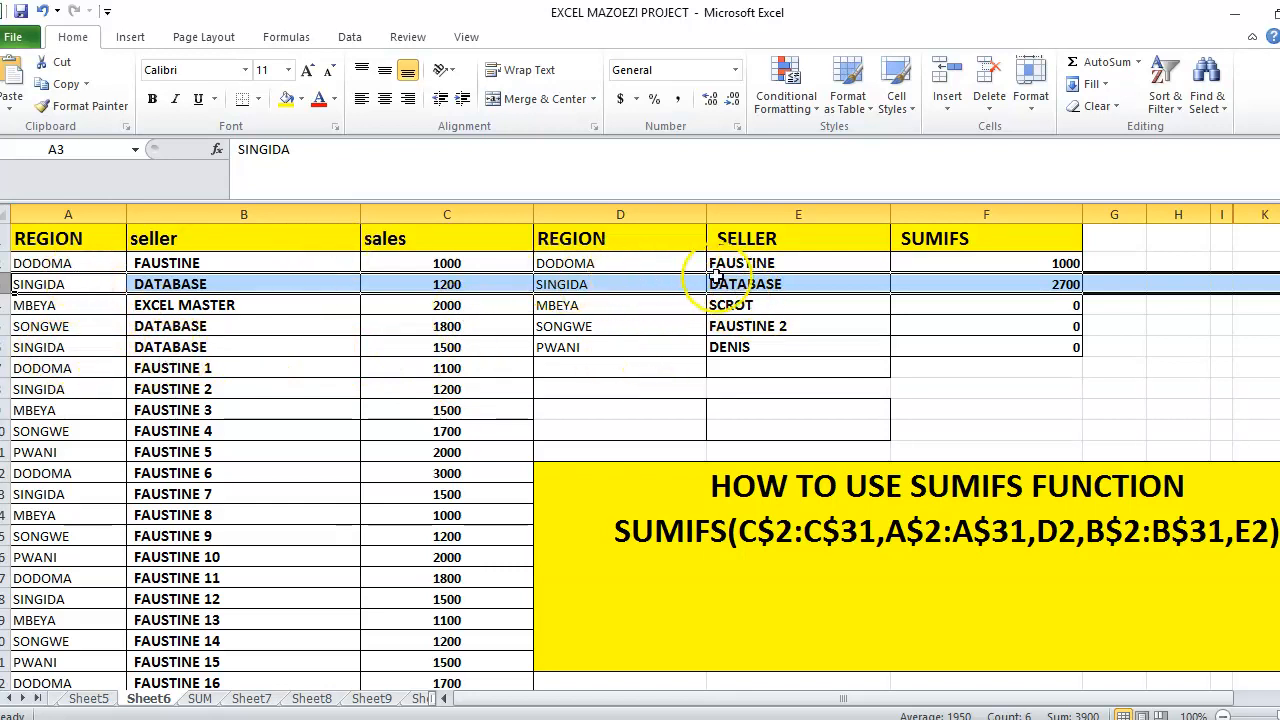
Step: Check the MBEYA and SCROT criteria in row 4, and replace the seller in cell B14 with SCROT
left_click(566, 305)
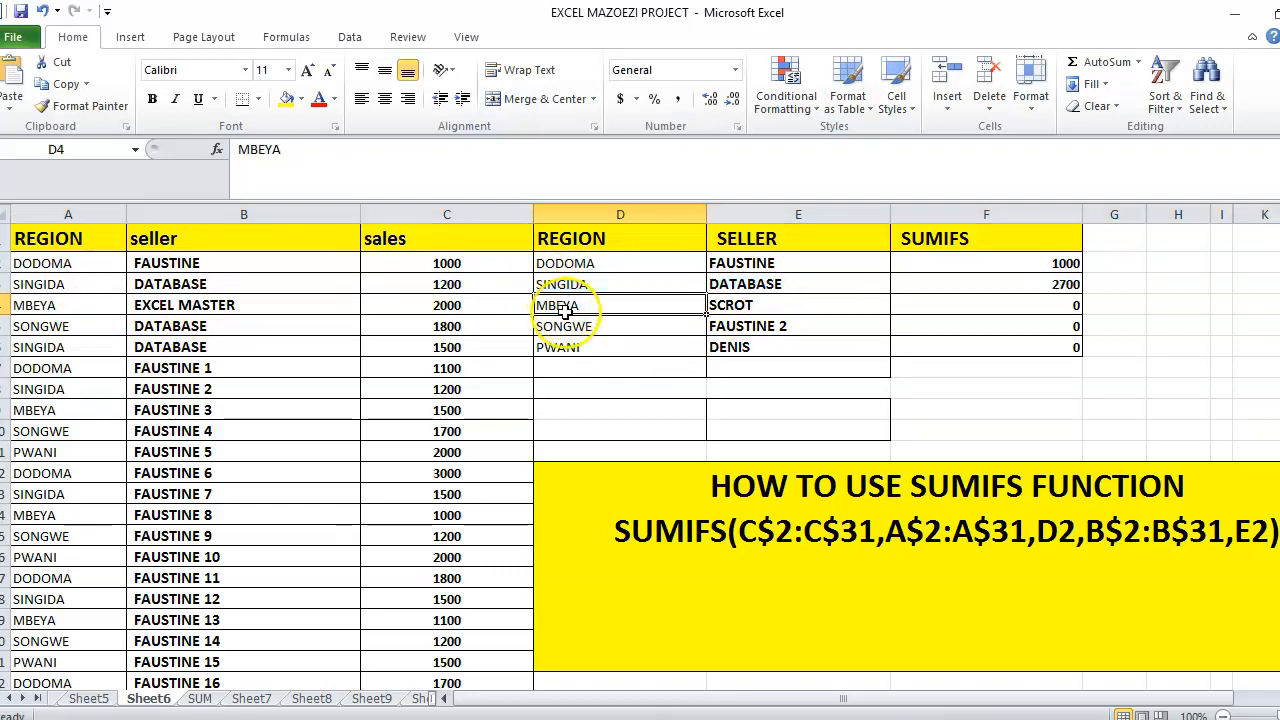
left_click(737, 303)
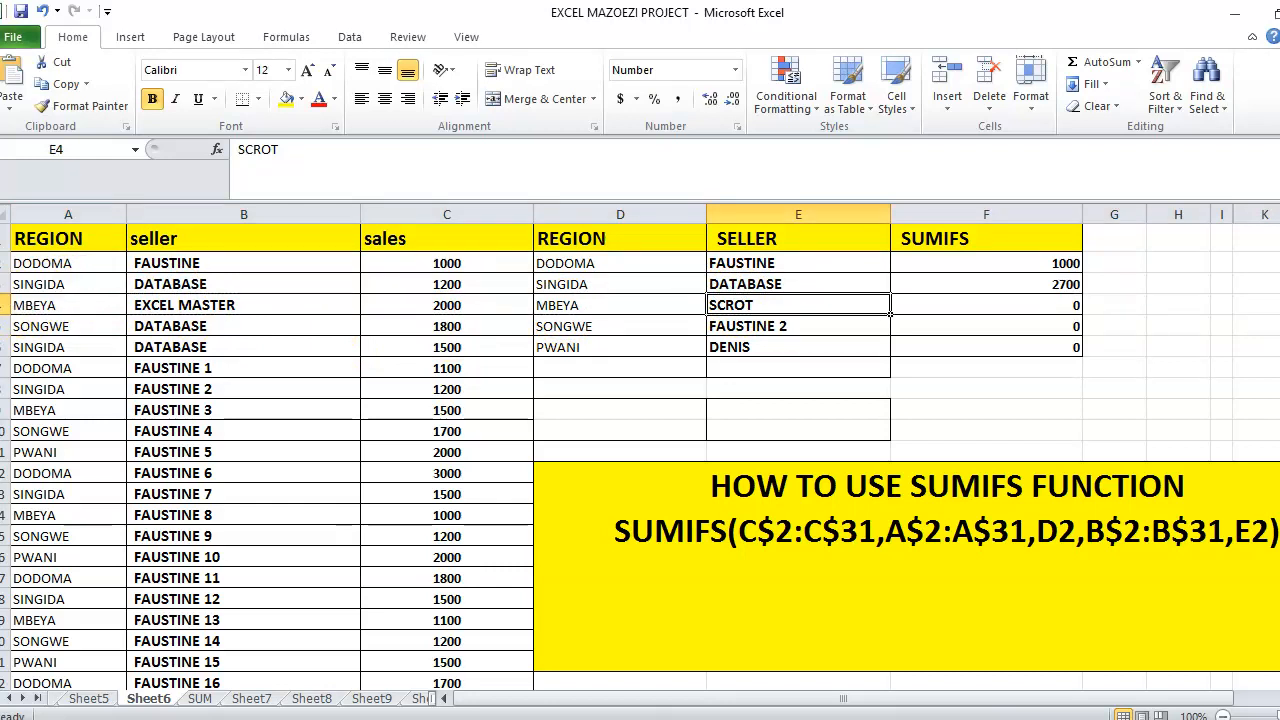
left_click(5, 305)
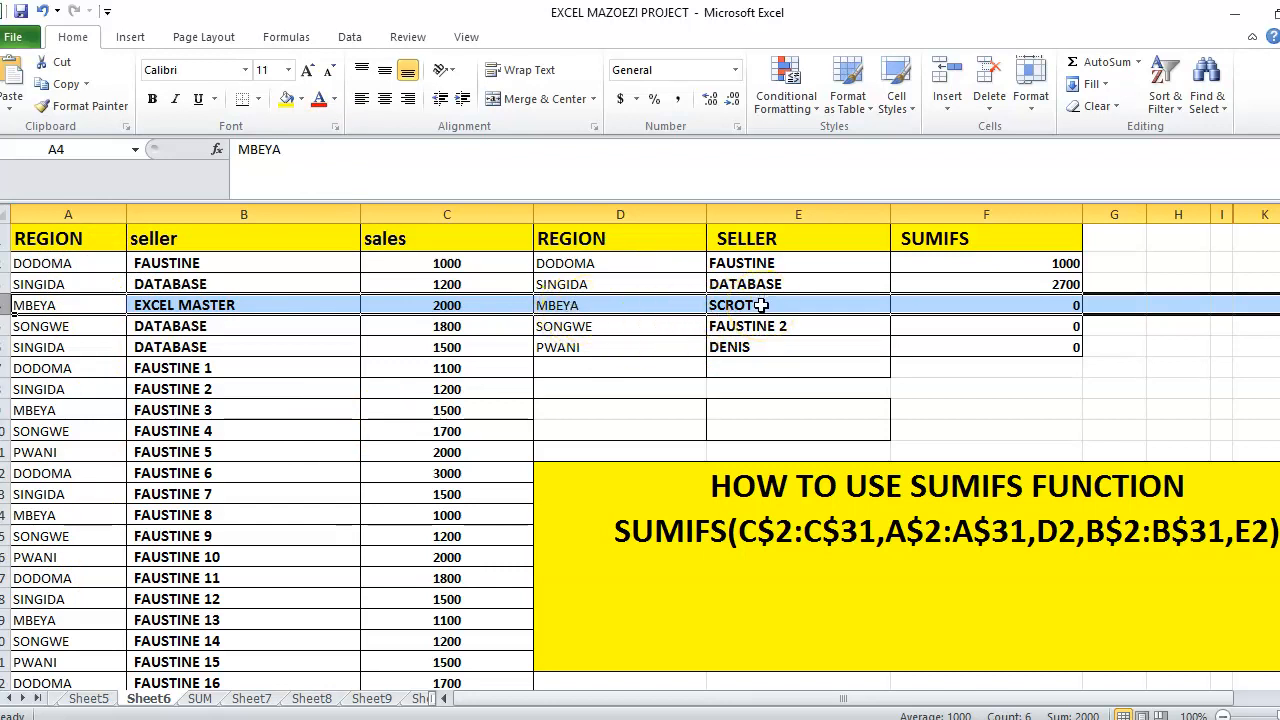
left_click(52, 514)
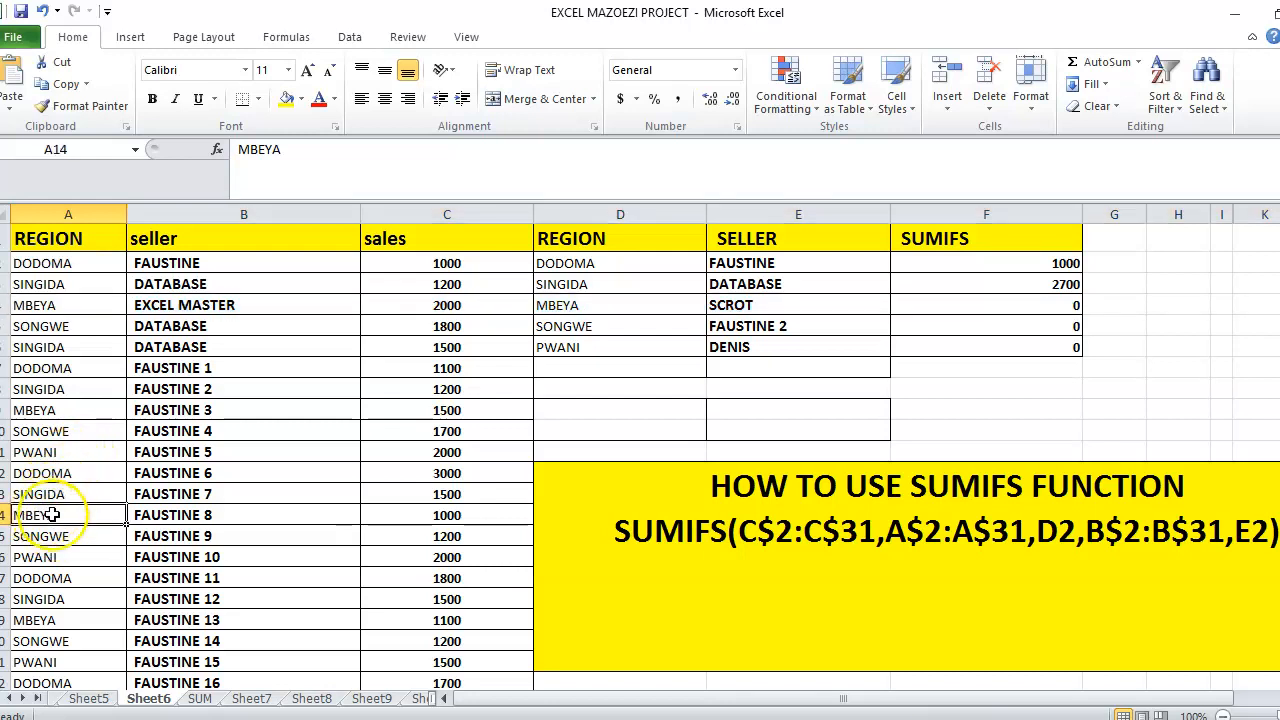
left_click(175, 535)
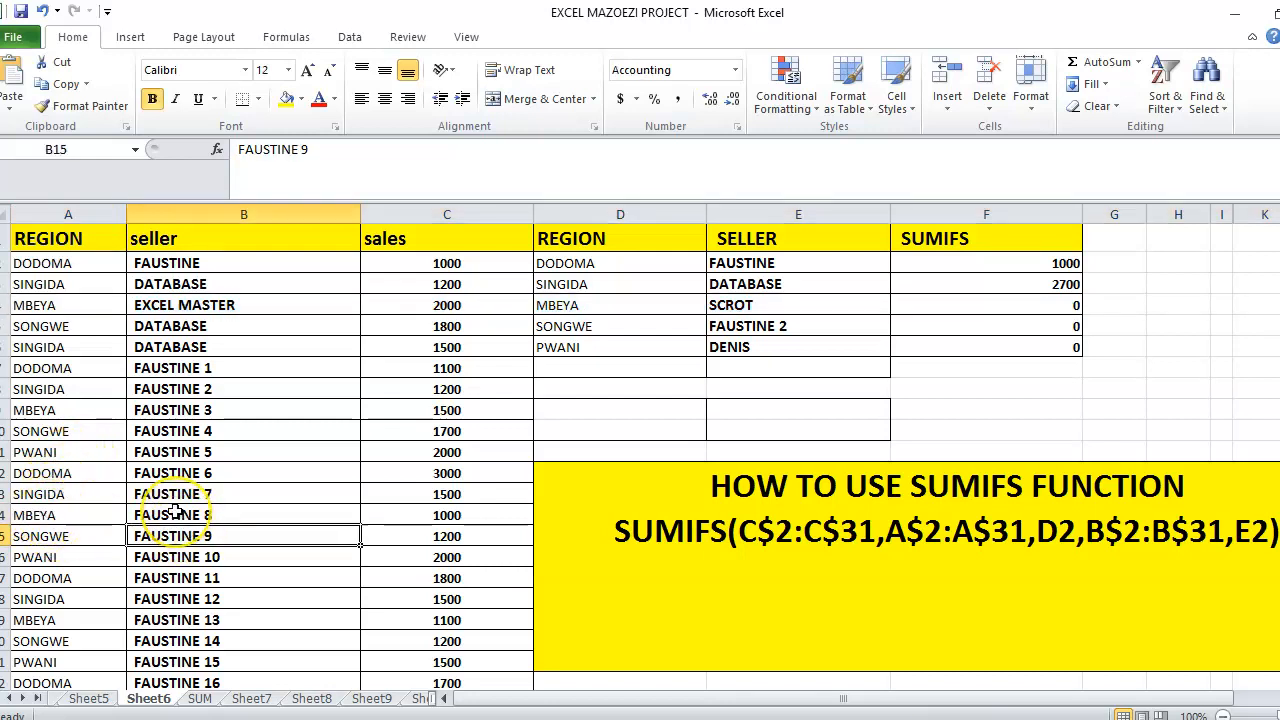
type("SCROT")
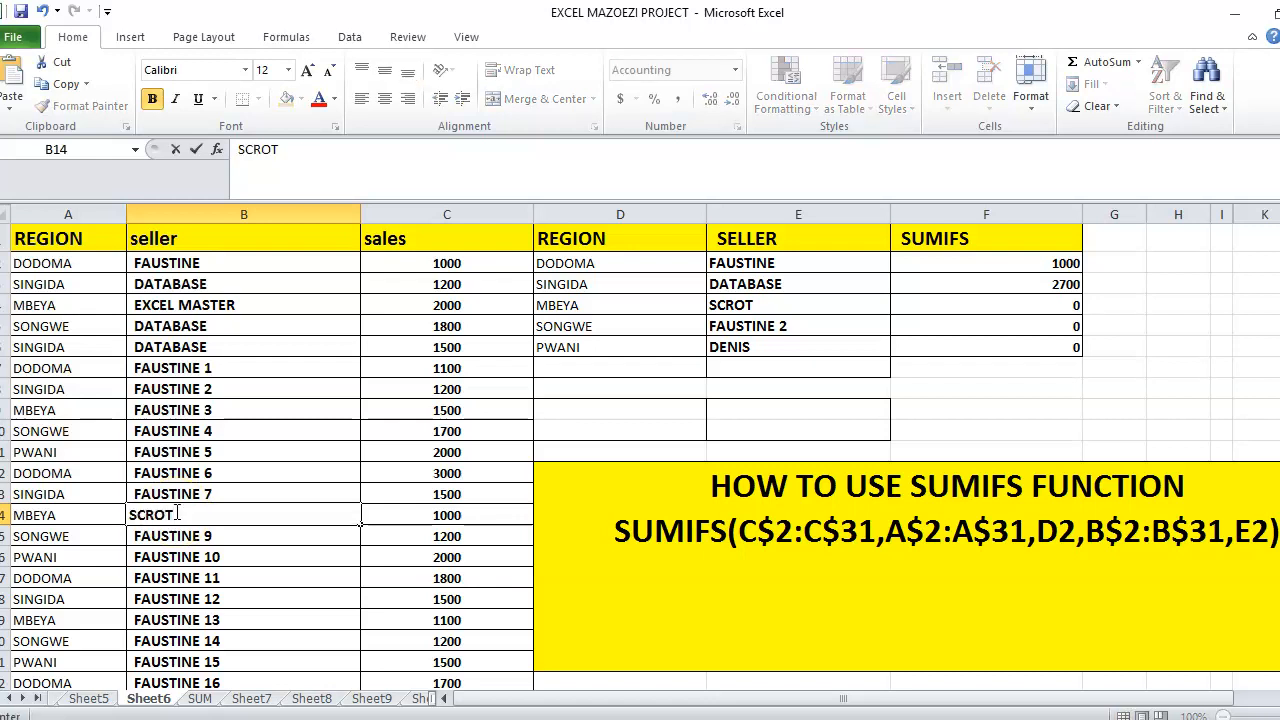
key("Return")
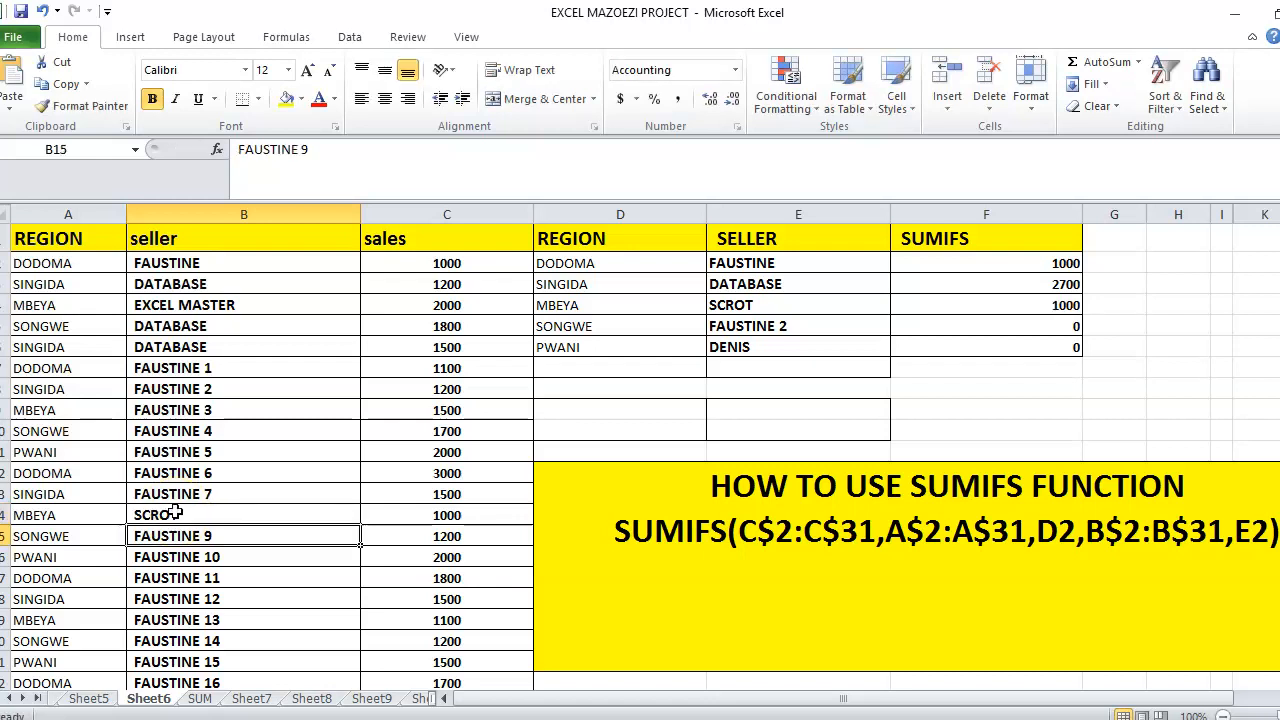
Step: Set the sales amount in cell C14, on the MBEYA row for SCROT, to 5000
left_click(44, 515)
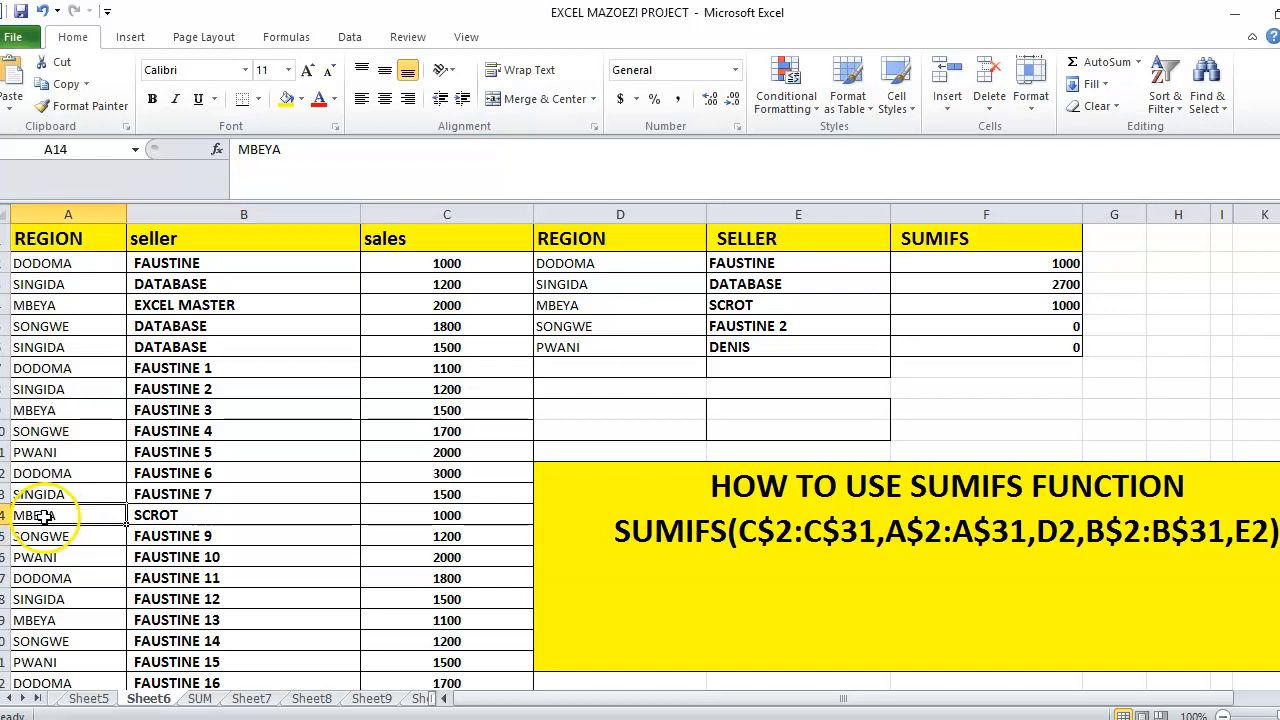
left_click(8, 515)
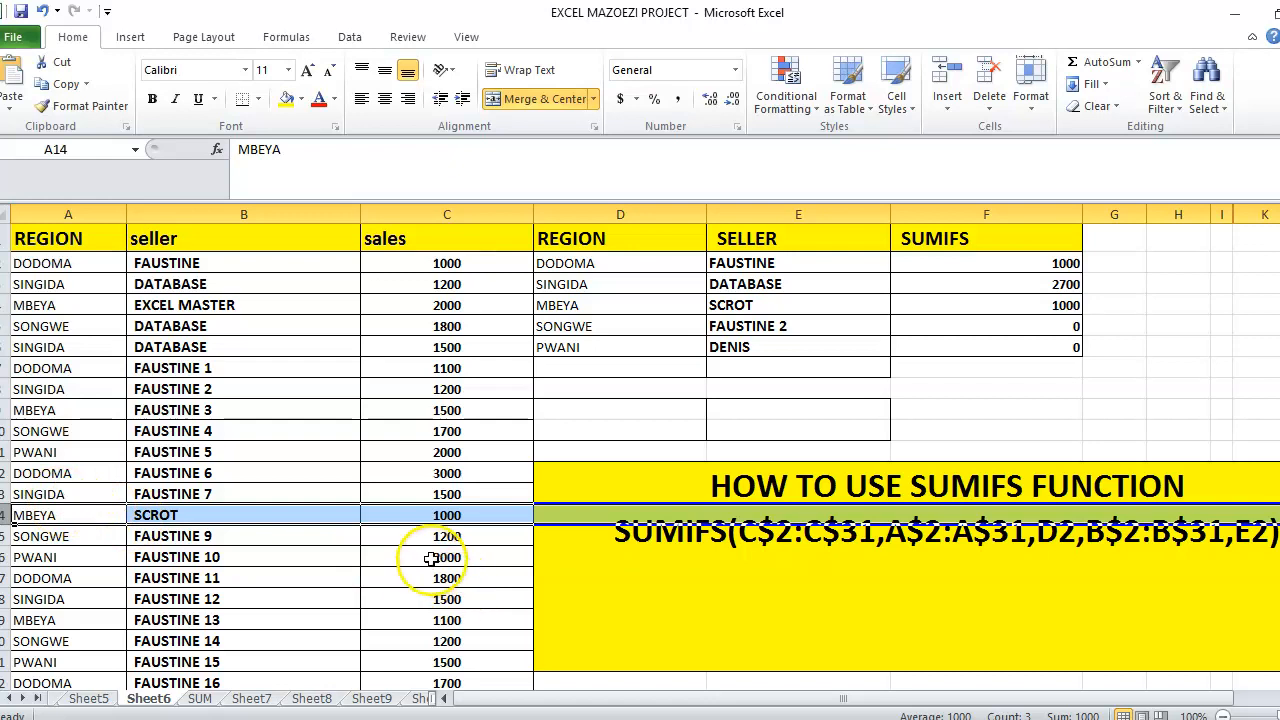
left_click(420, 516)
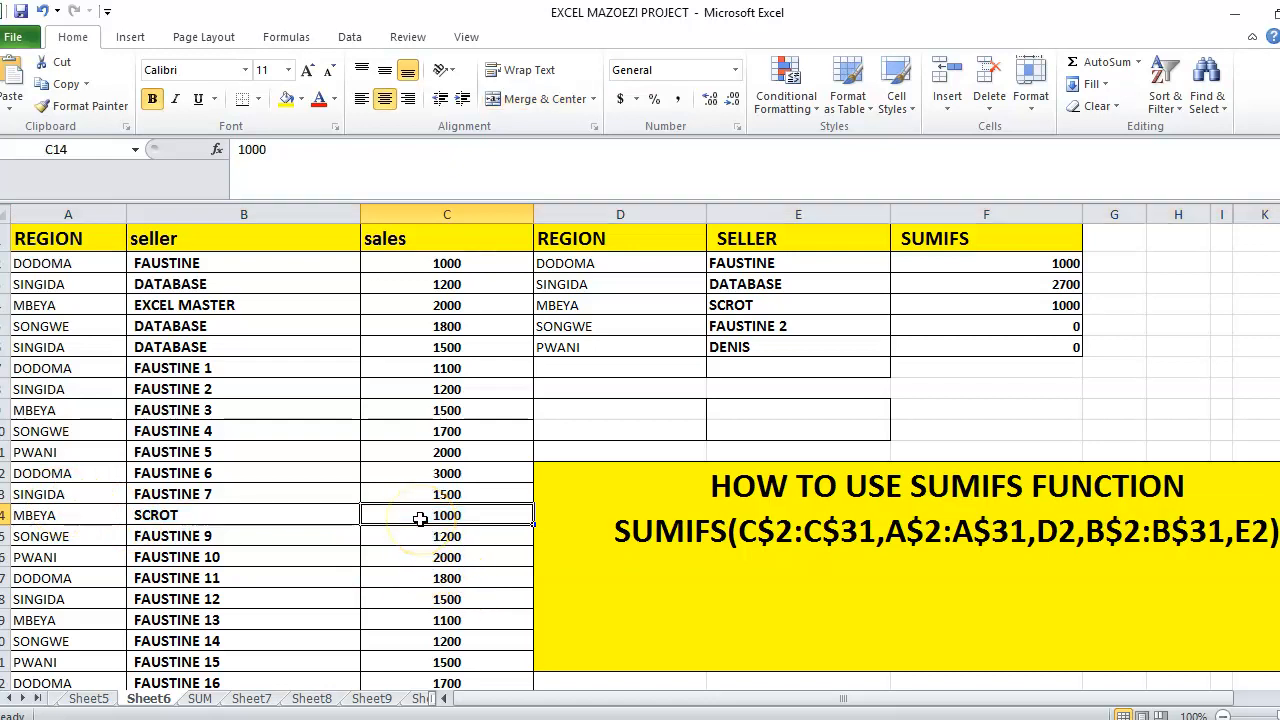
type("5")
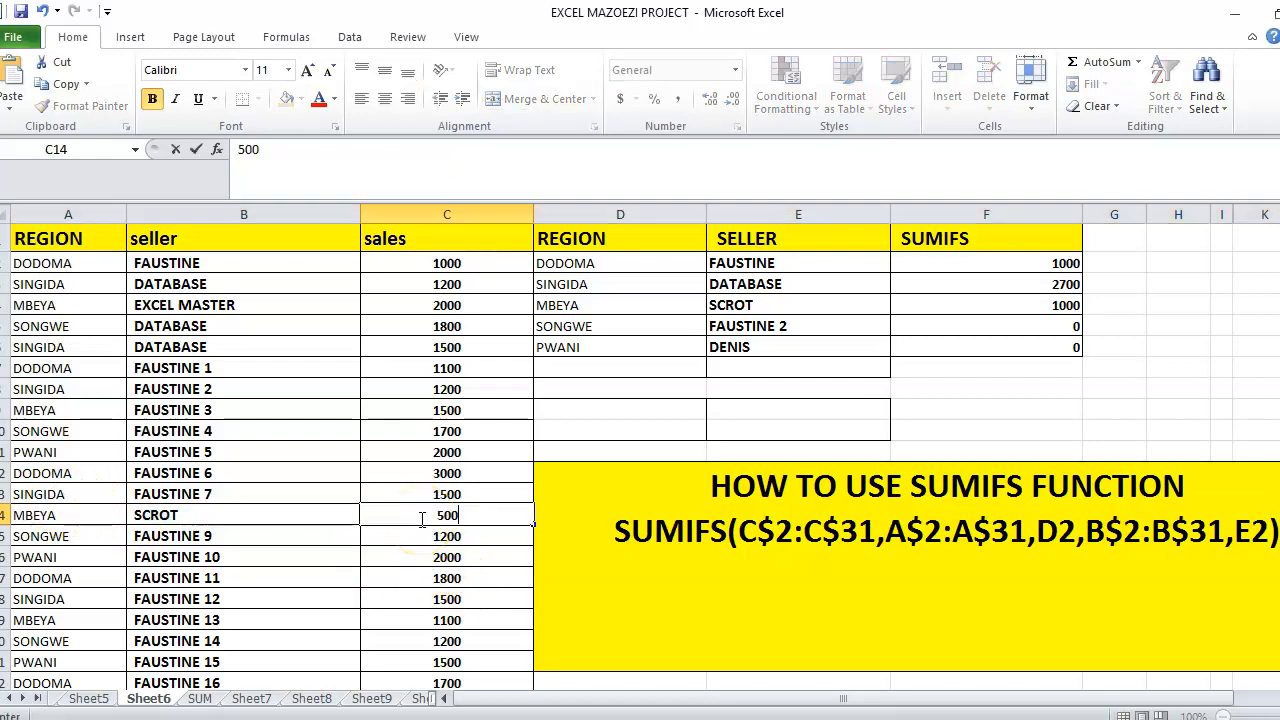
key("Return")
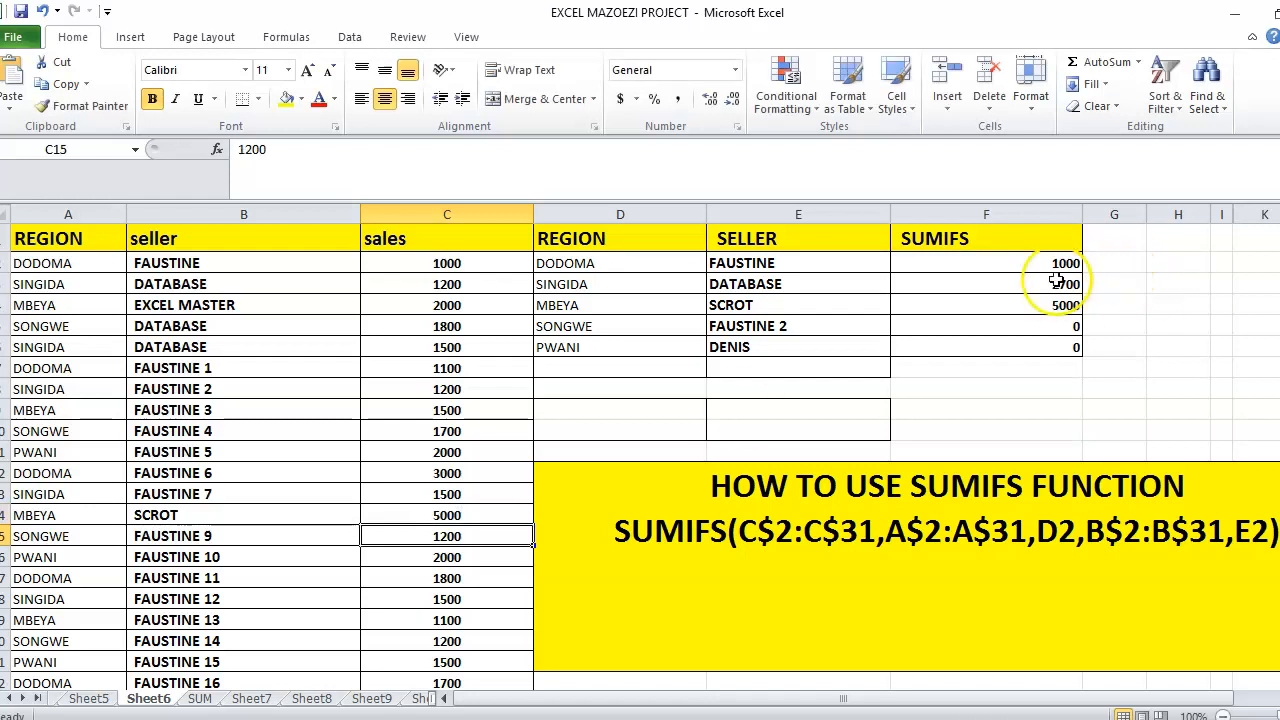
Step: Replace the seller in cell B19, on another MBEYA row, with SCROT and check that row's sales amount
left_click(40, 581)
left_click(26, 621)
left_click(188, 621)
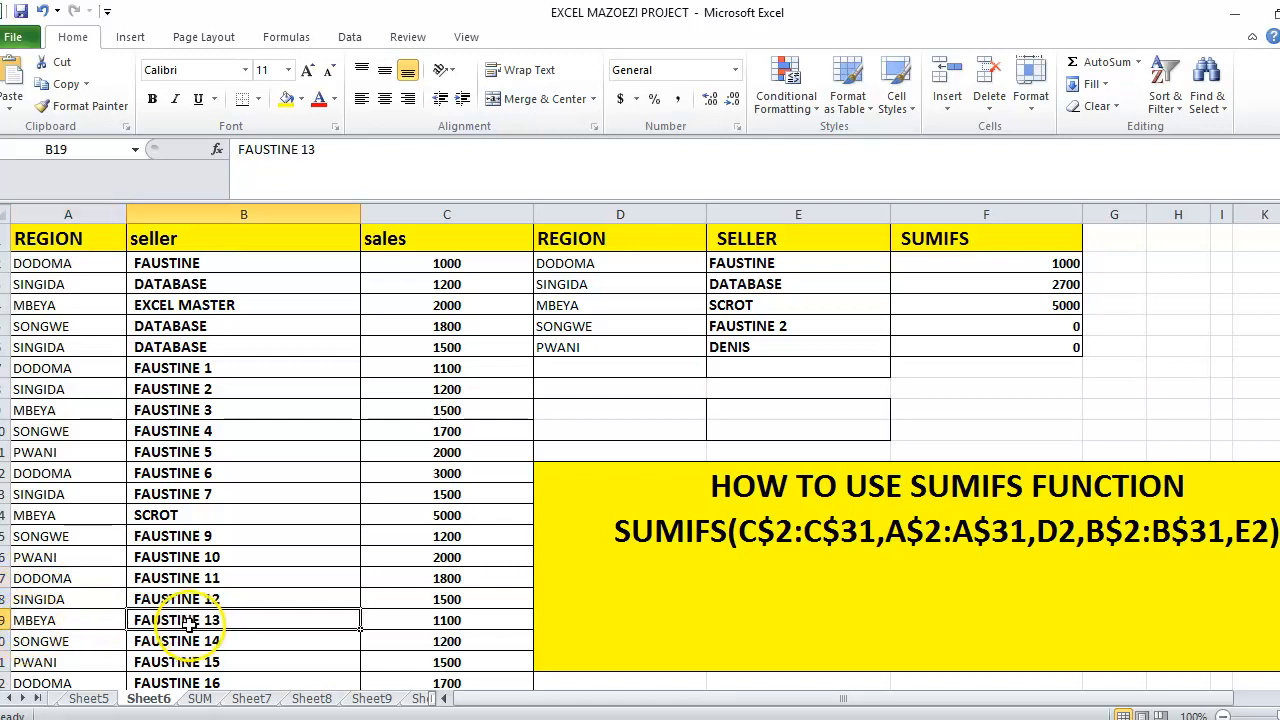
type("SC")
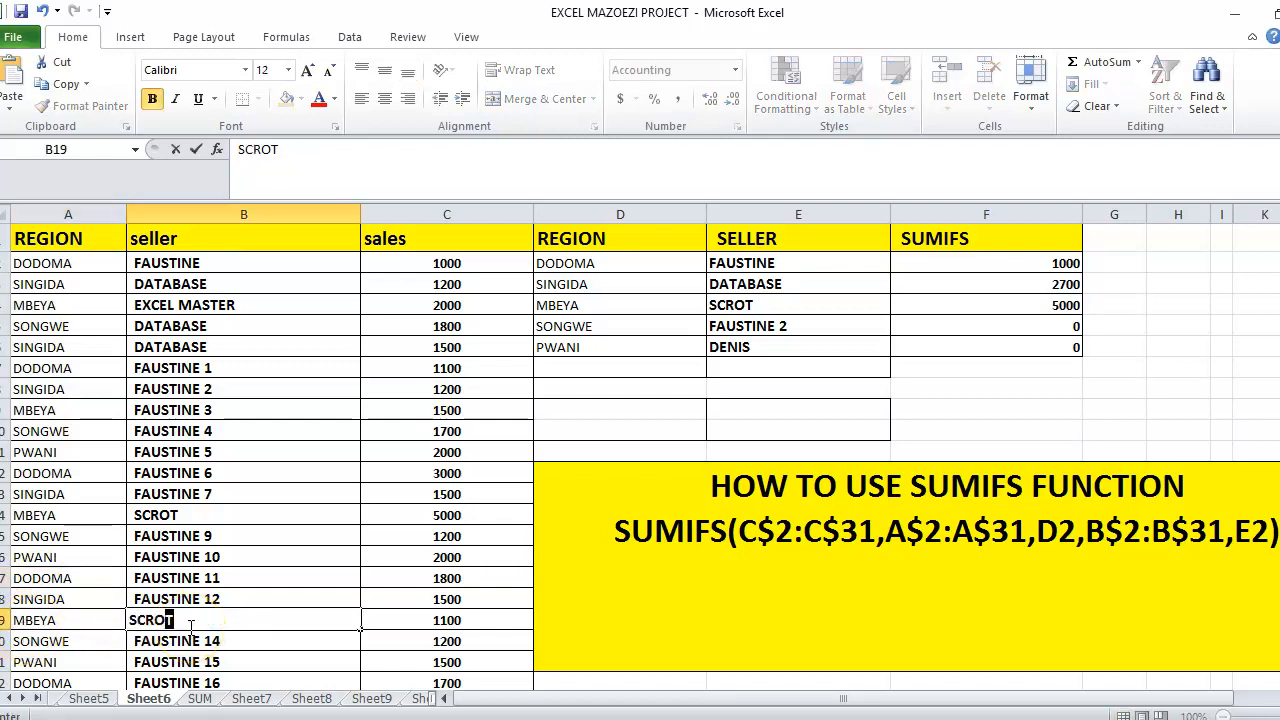
type("ROT")
key("Return")
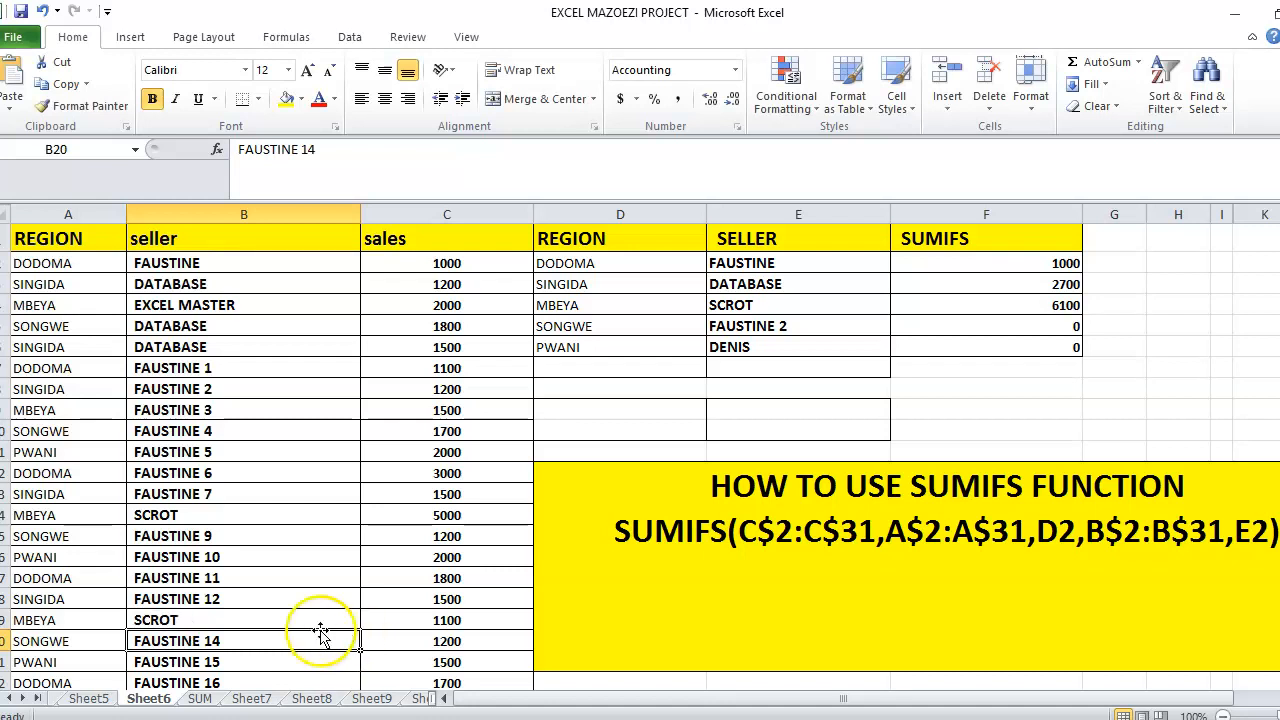
left_click(443, 620)
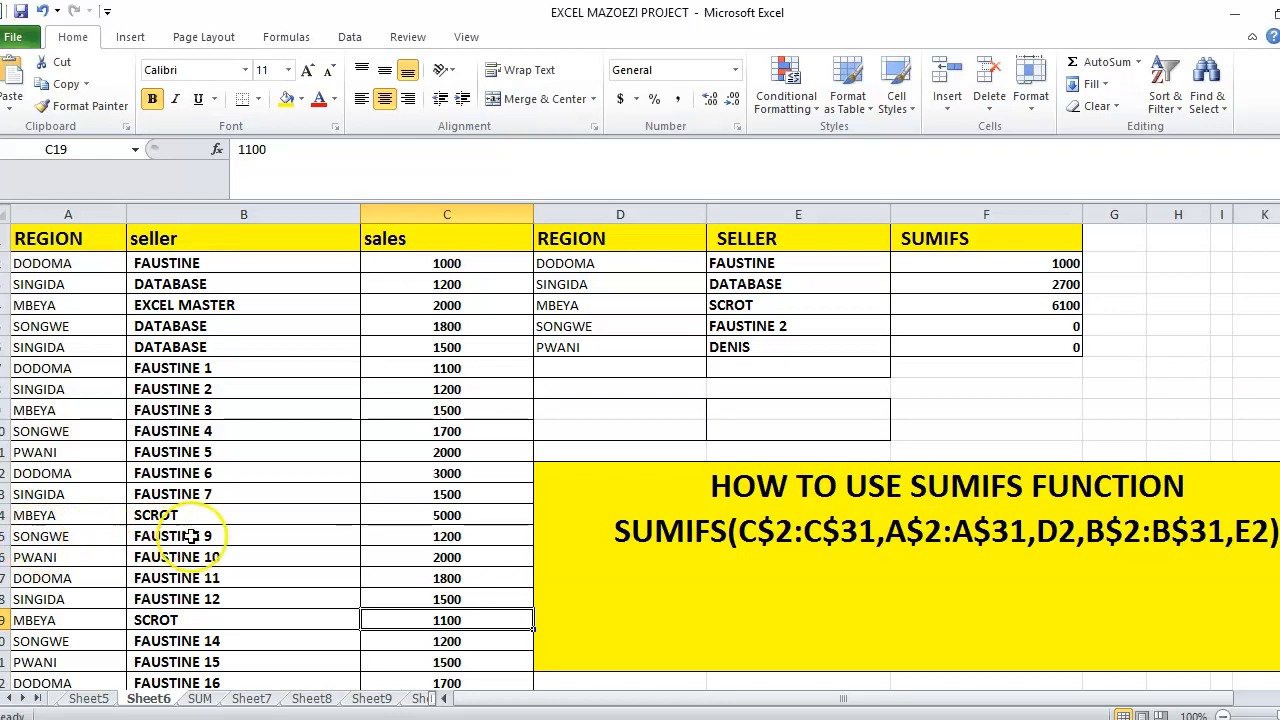
Step: Change the seller criterion in cell E2 to the seller listed in cell B15
left_click(738, 263)
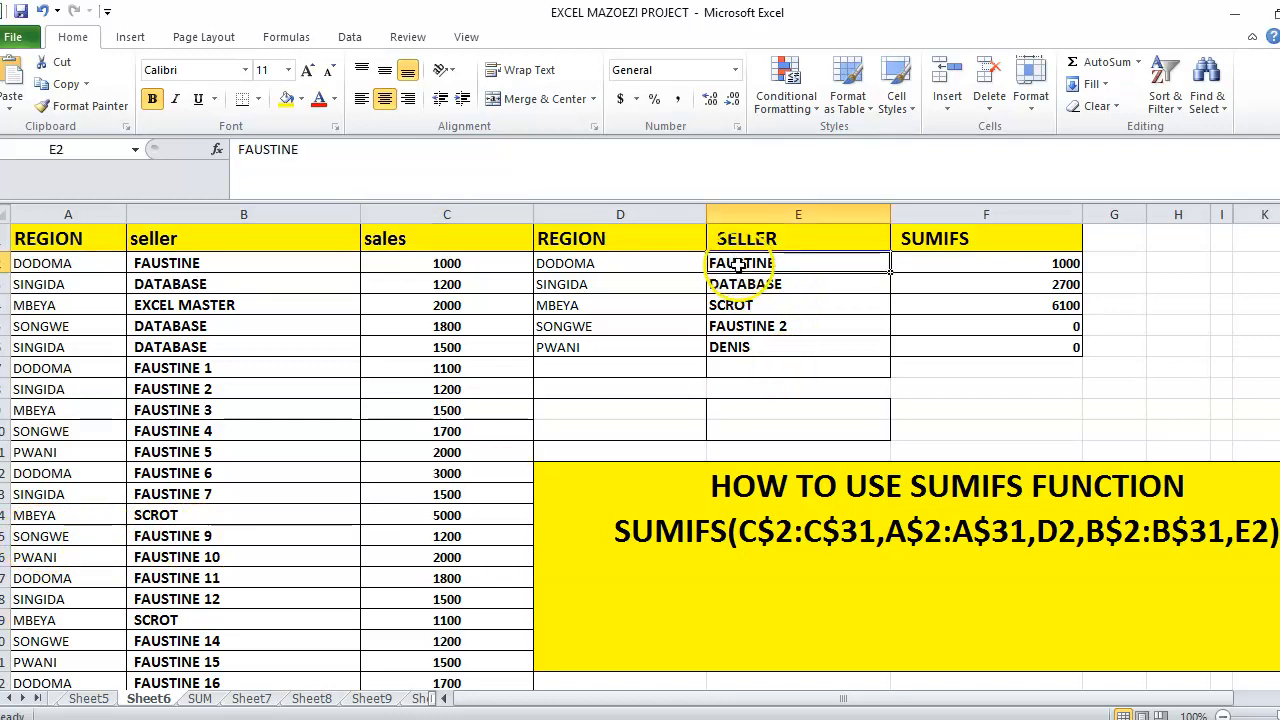
left_click(380, 157)
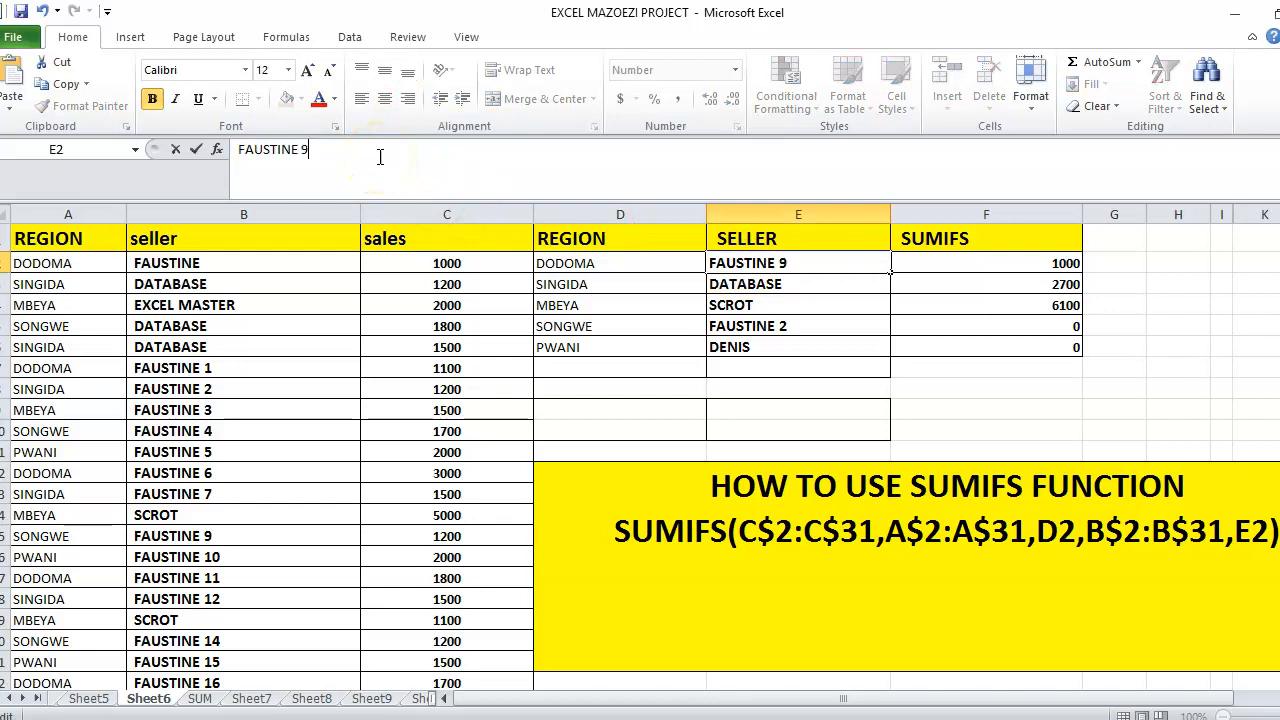
key("Return")
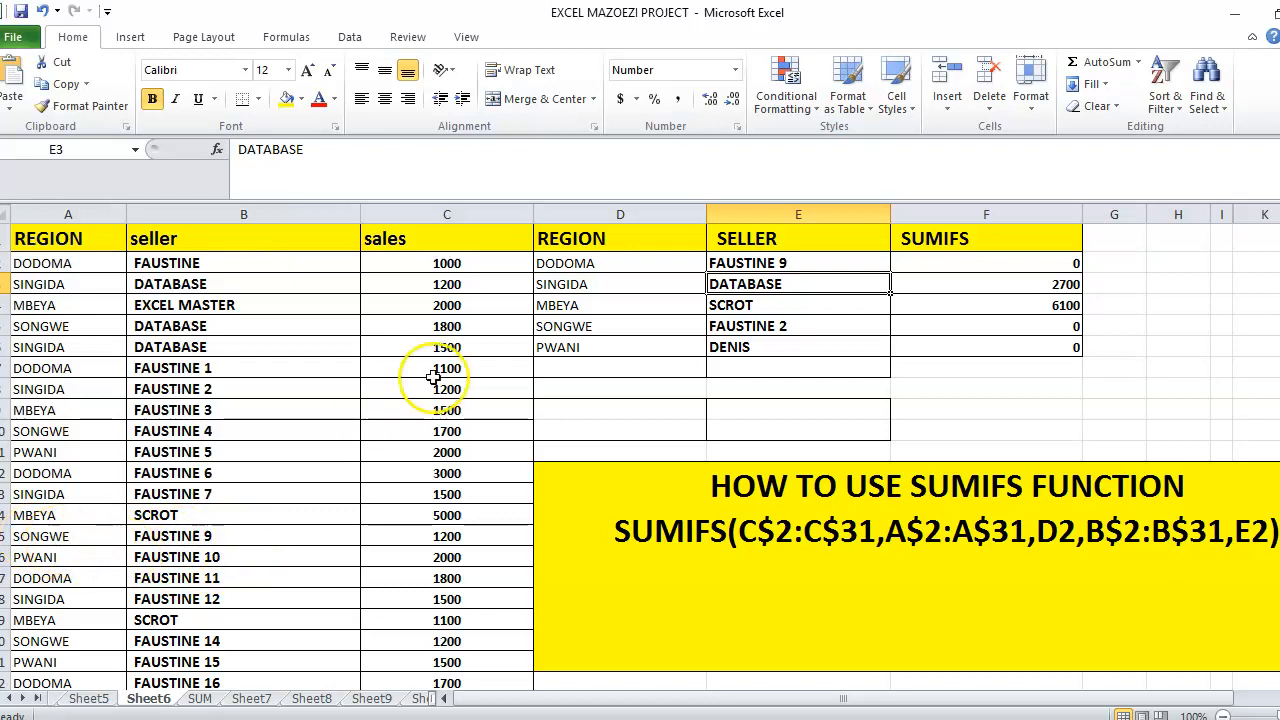
Step: Change the region criterion in cell D2 to SONGWE and check the matching source record in row 15
left_click(602, 261)
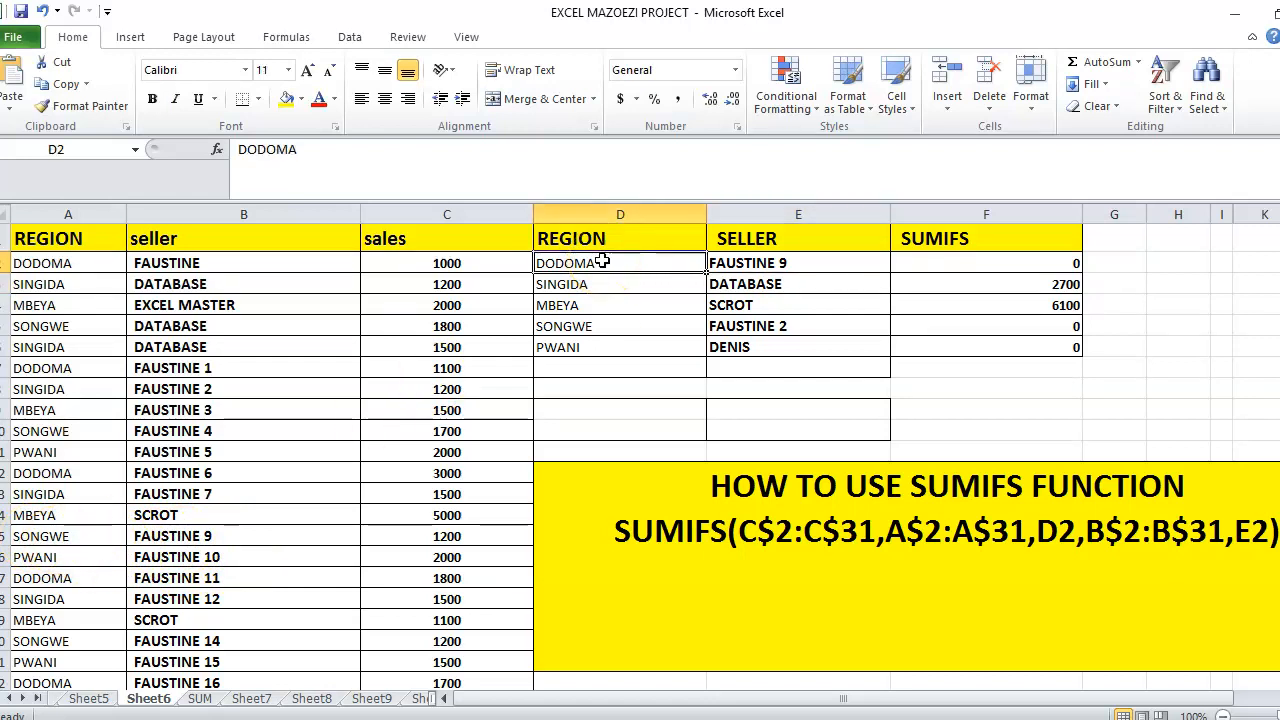
type("SONGWE")
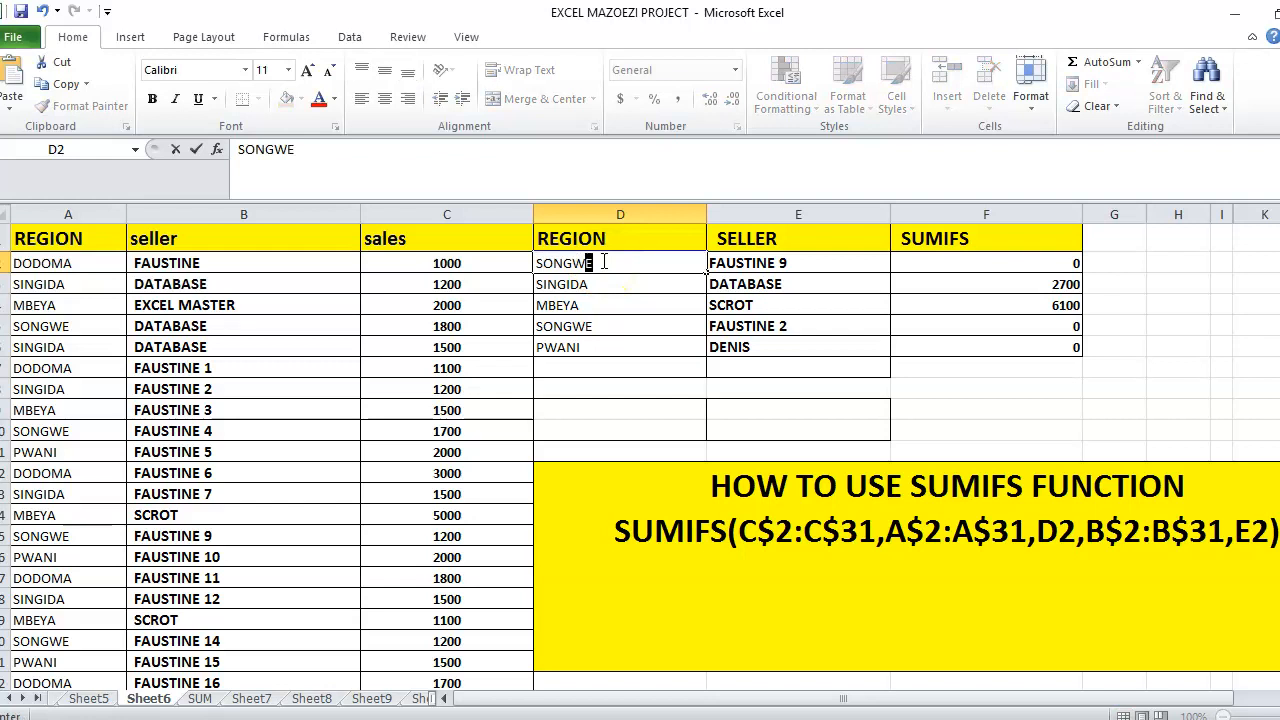
key("Return")
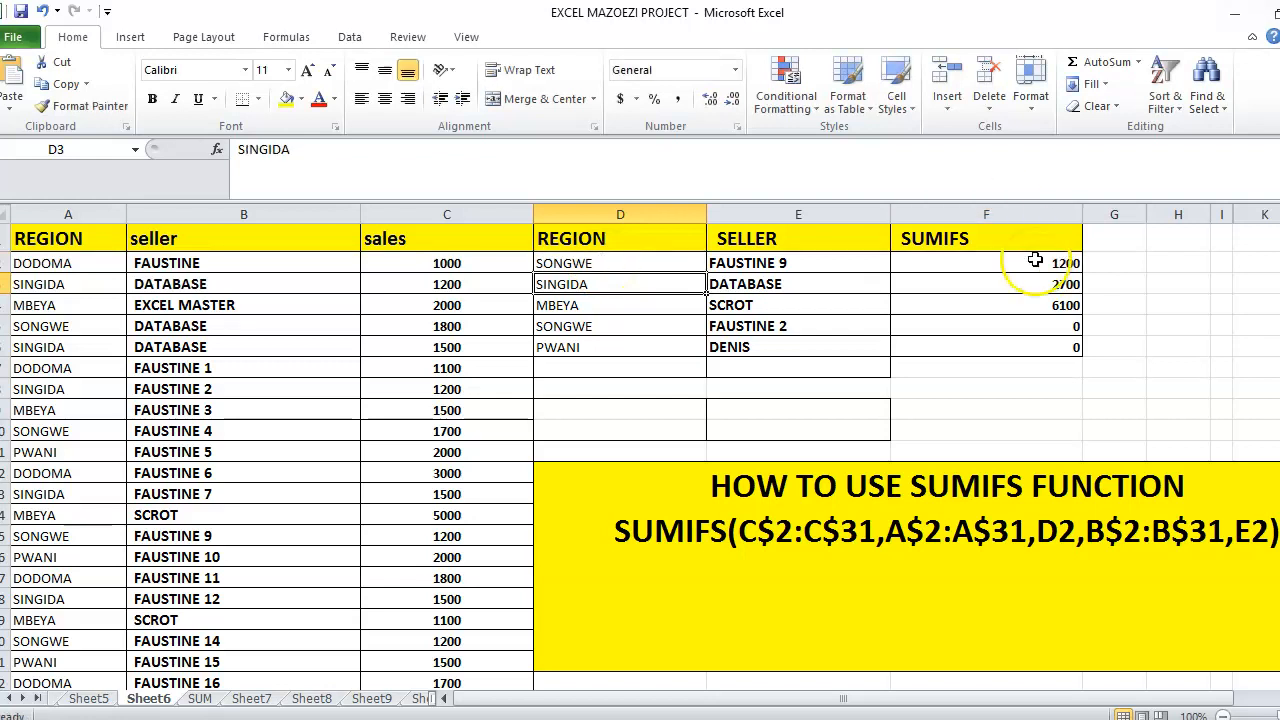
left_click(773, 262)
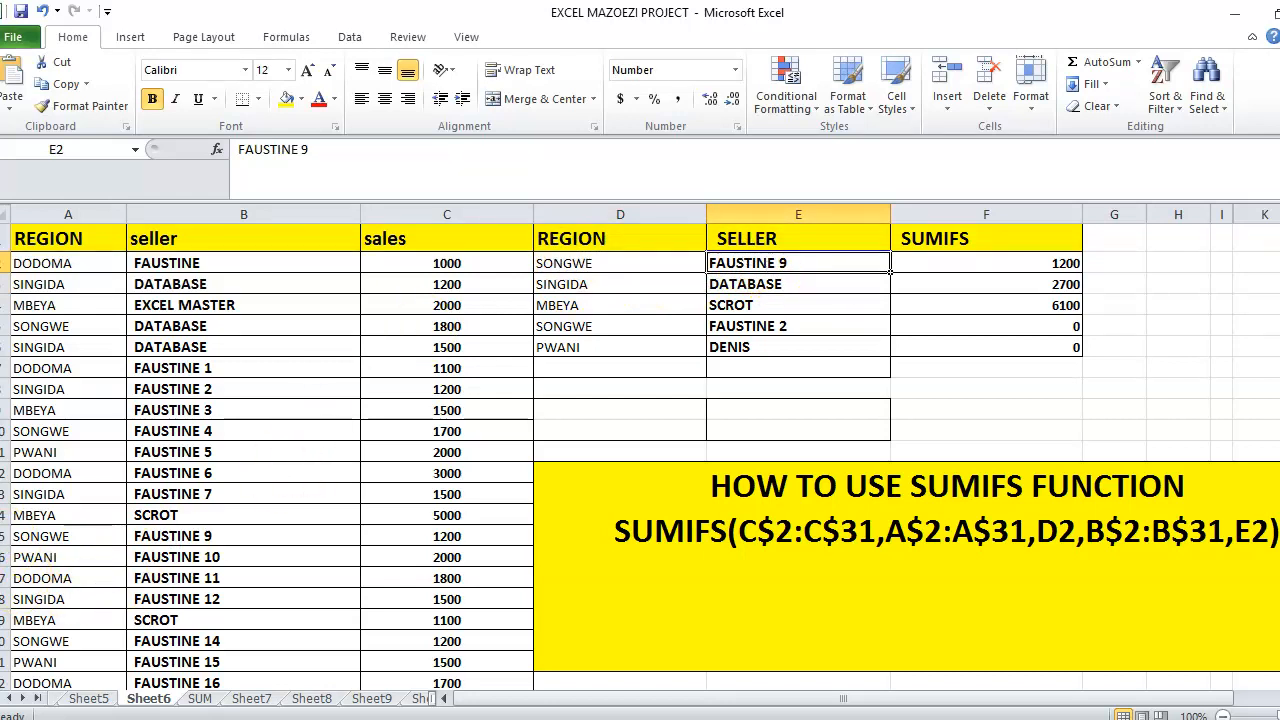
left_click(3, 536)
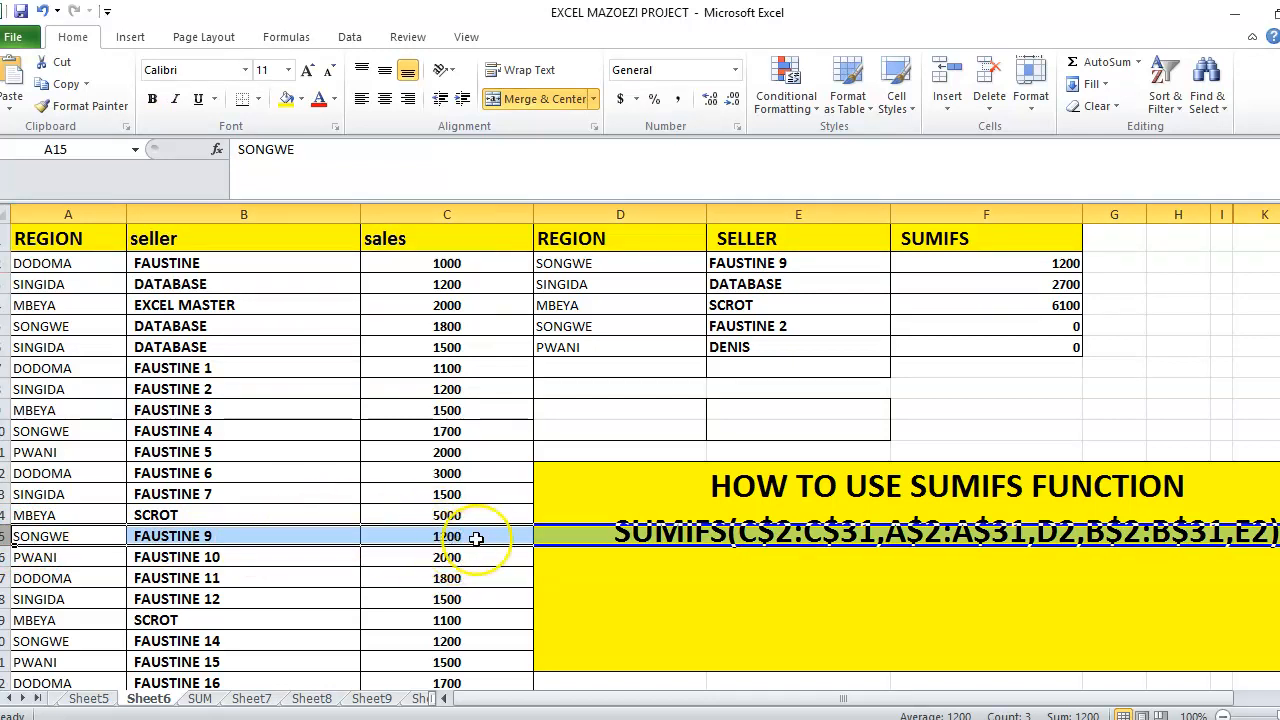
Step: Change the source record in row 17 to region SONGWE and to the same seller as in cell E2
left_click(42, 578)
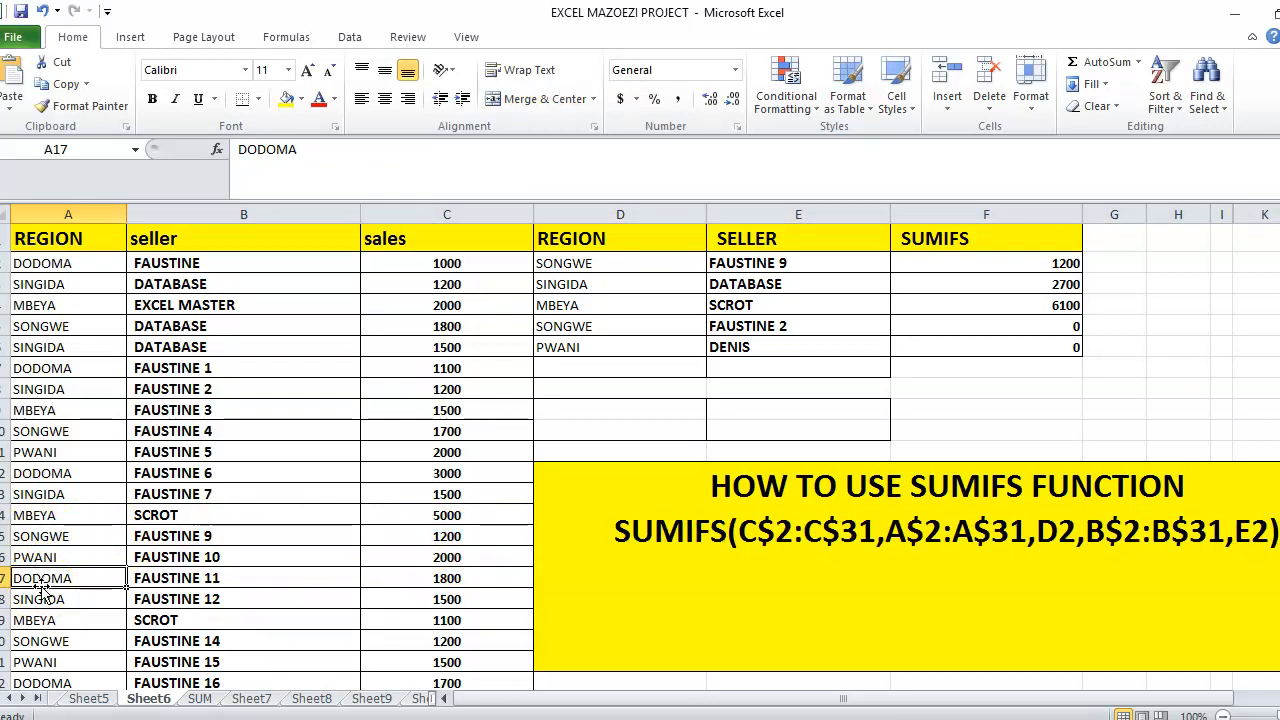
type("SONGWE")
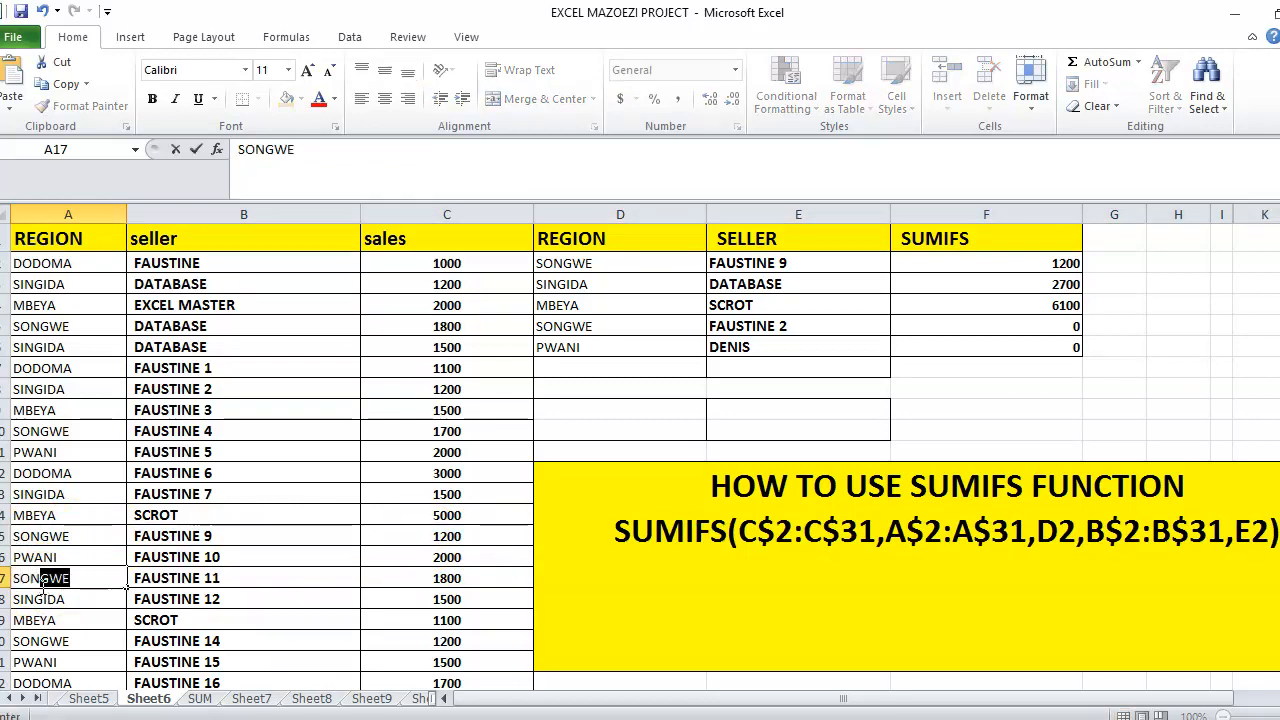
left_click(200, 582)
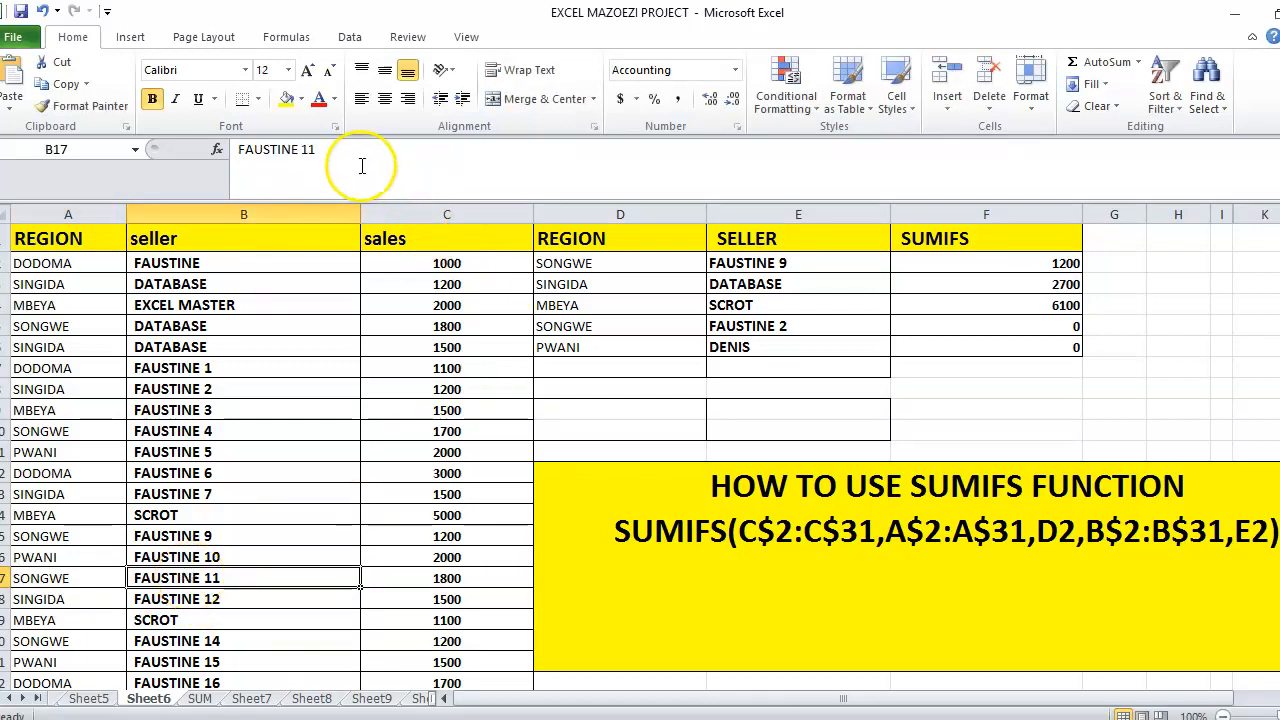
left_click(336, 149)
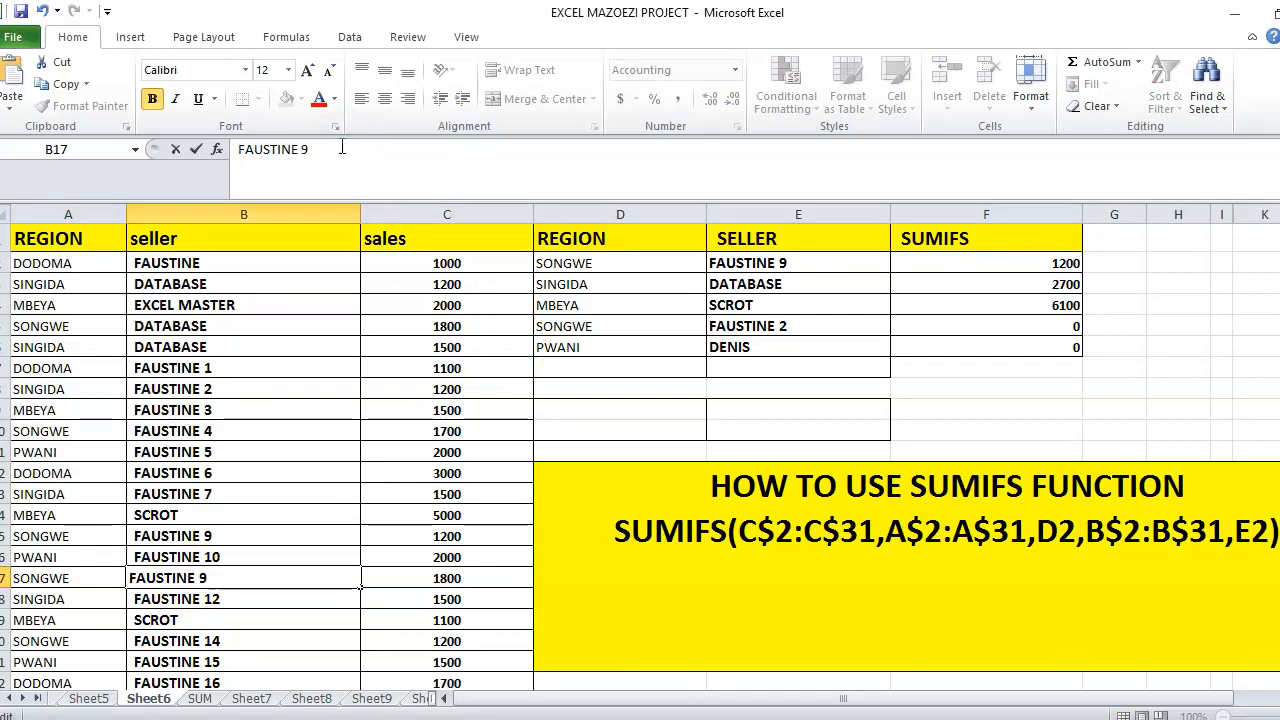
type("9")
key("Return")
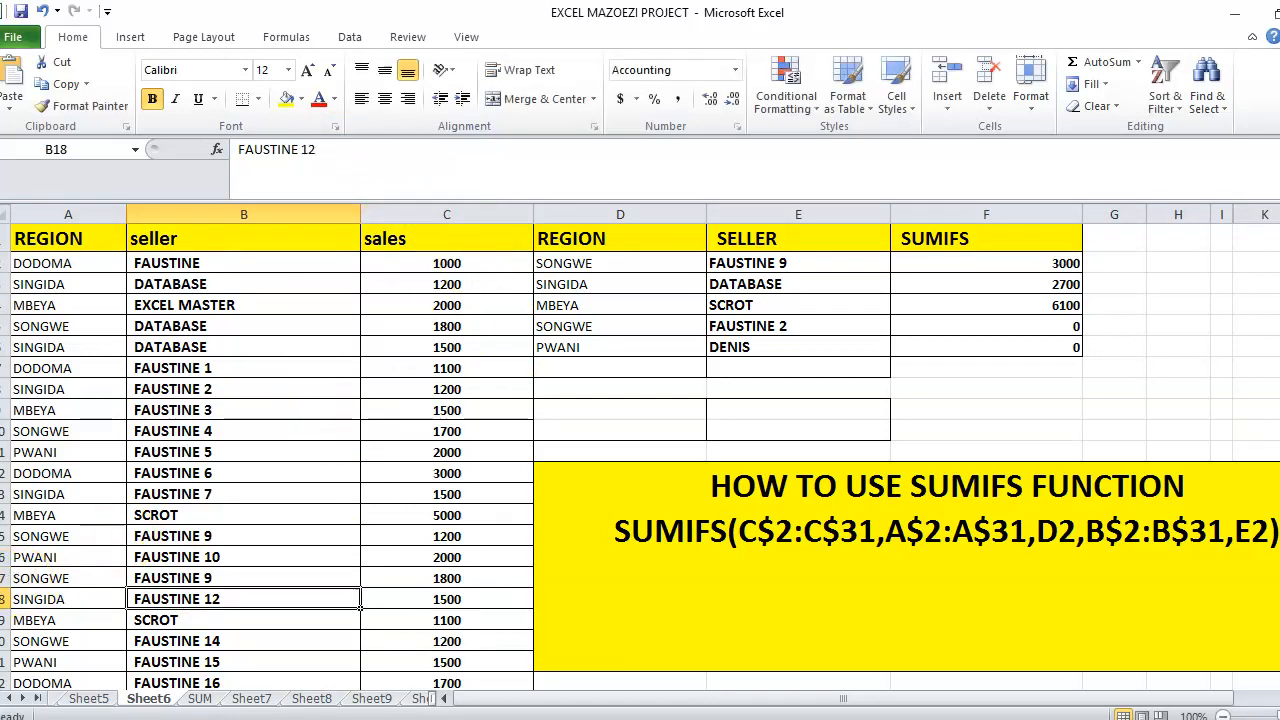
left_click(4, 578)
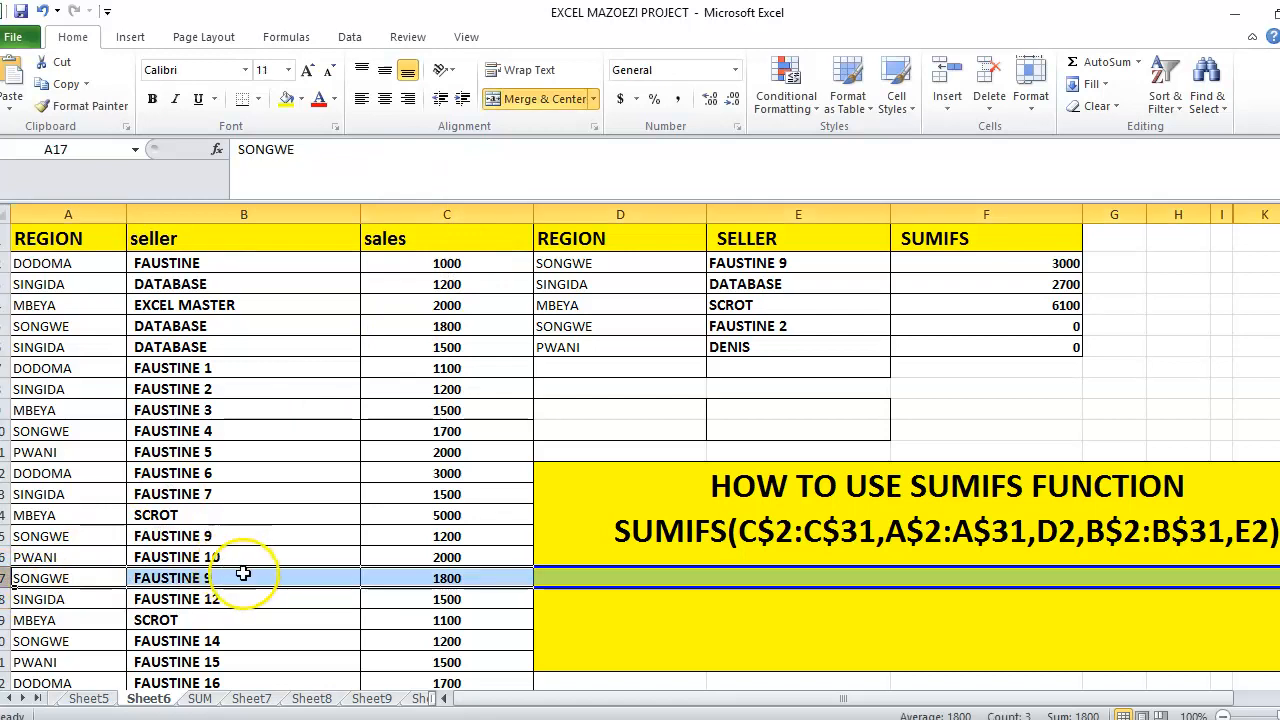